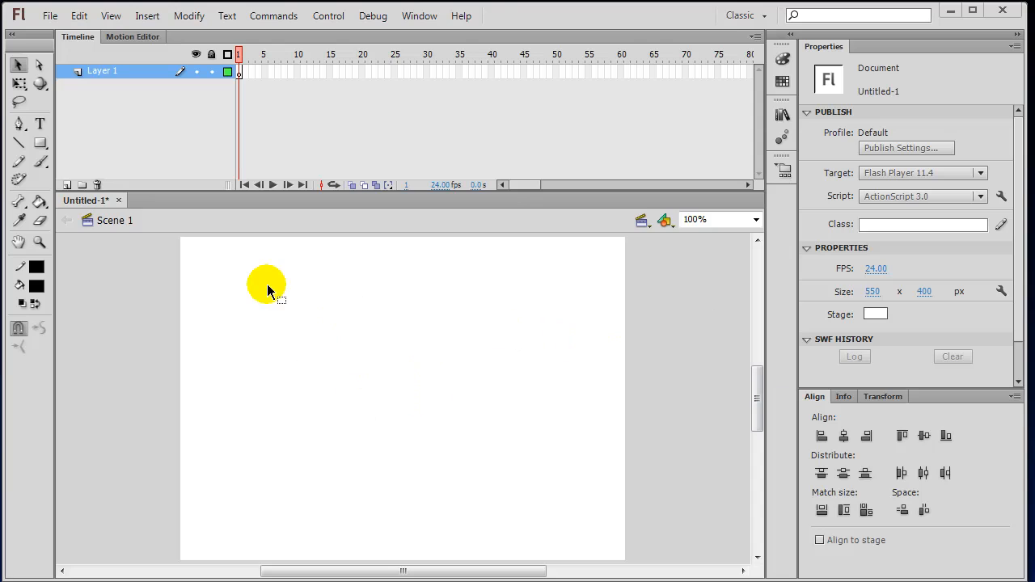
# Rename Layer 1 in the Timeline to 'Merge Shapes'.
pyautogui.doubleClick(103, 71)
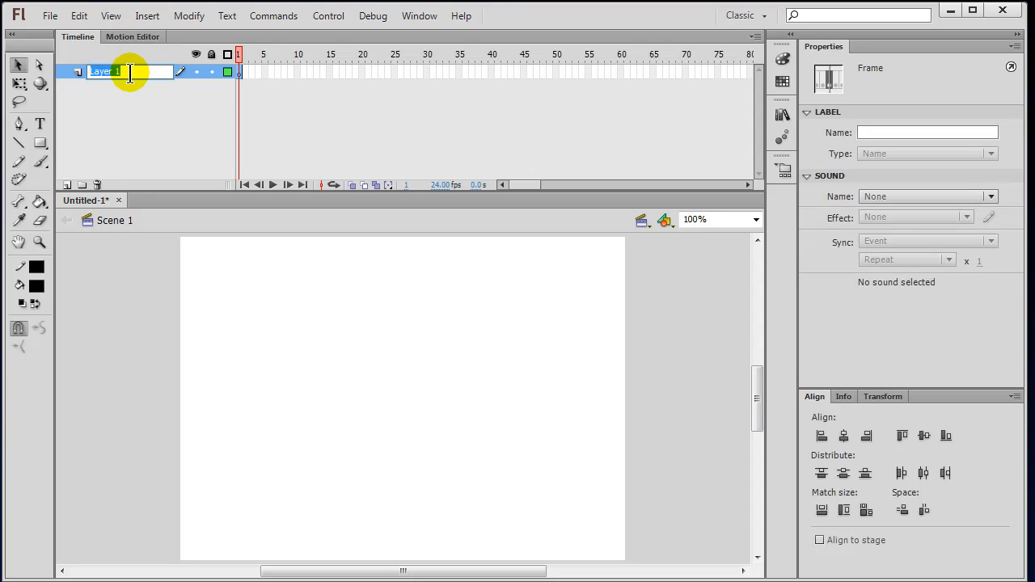
pyautogui.write('Merge Sha')
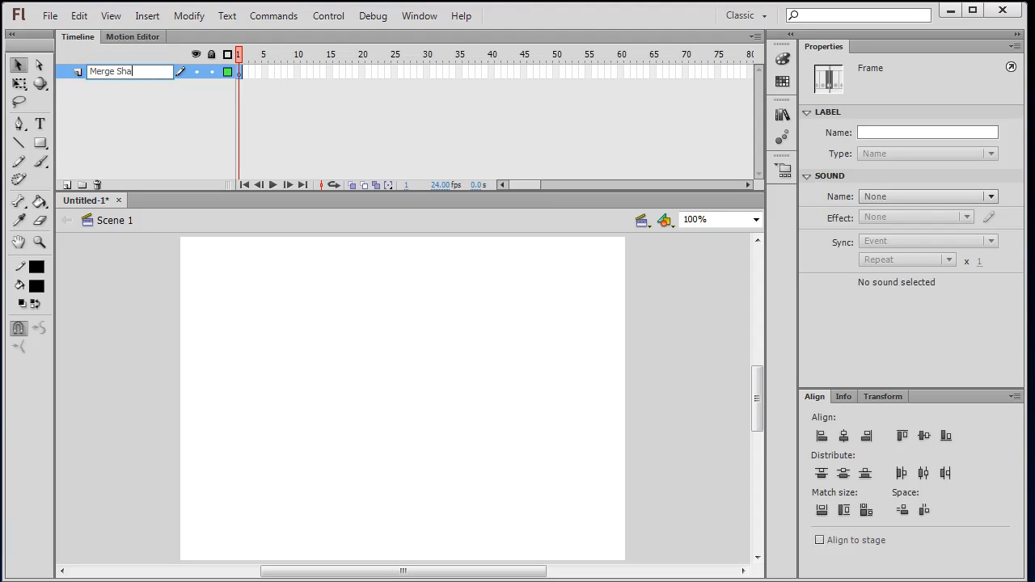
pyautogui.write('pes')
# Commit the layer name and choose the plain Rectangle tool.
pyautogui.click(639, 281)
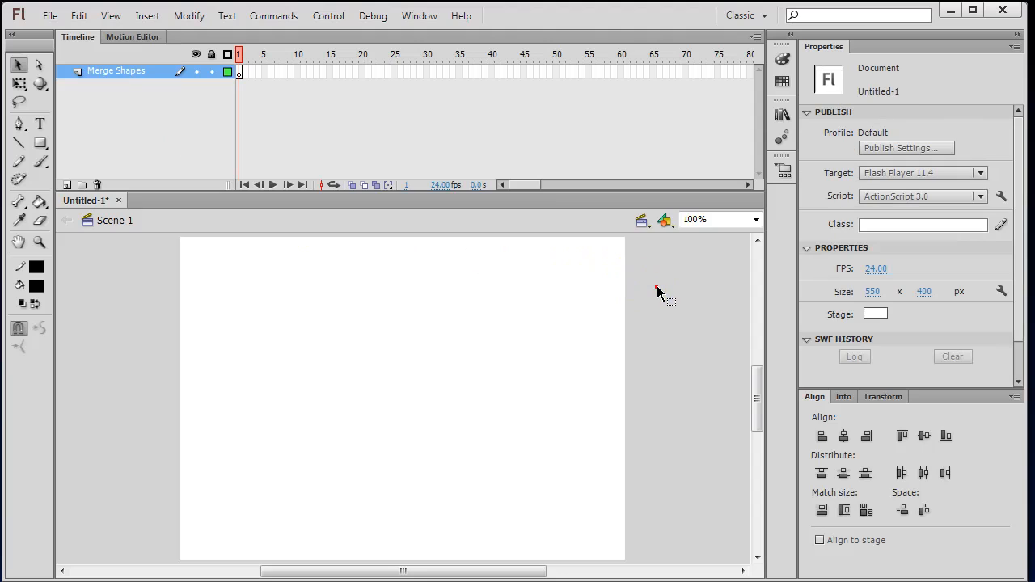
pyautogui.click(40, 146)
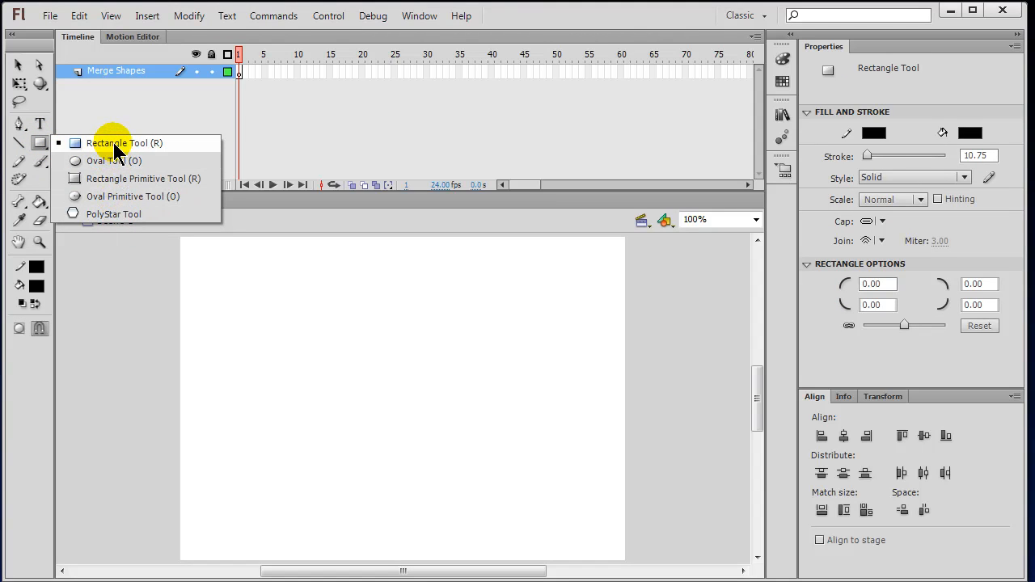
pyautogui.click(161, 153)
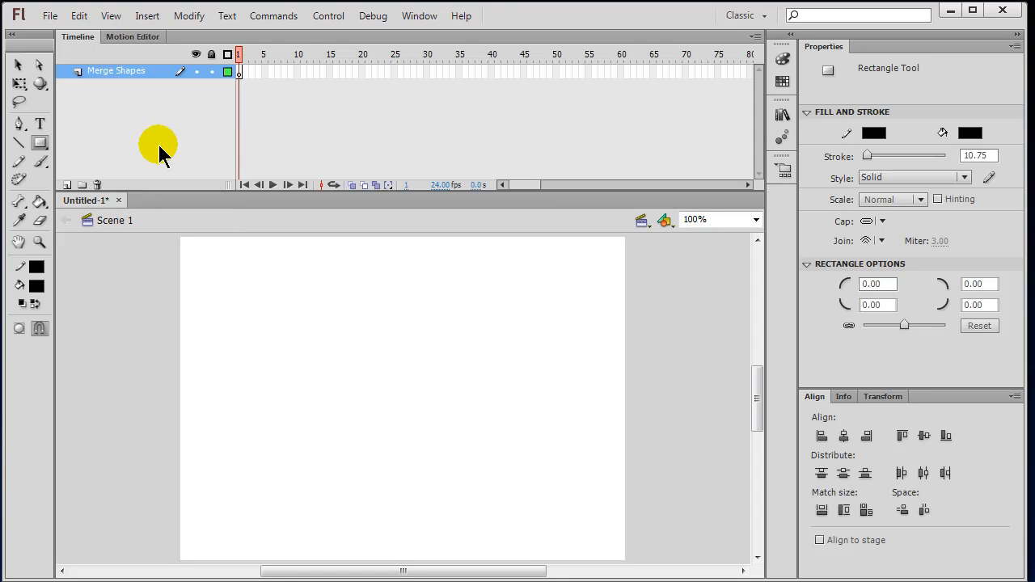
# Set a green fill, red stroke and stroke size of 5.
pyautogui.click(37, 285)
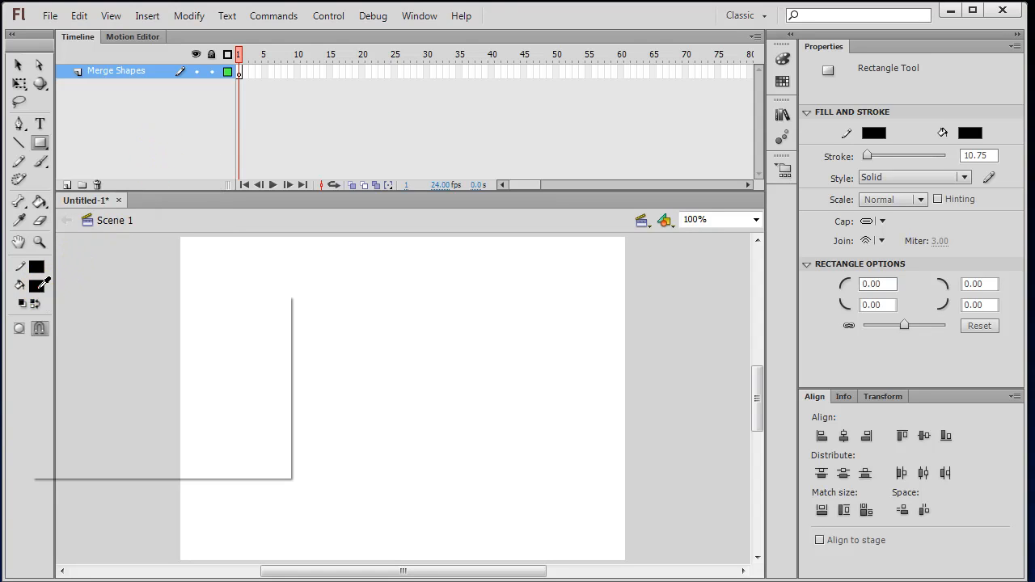
pyautogui.click(111, 329)
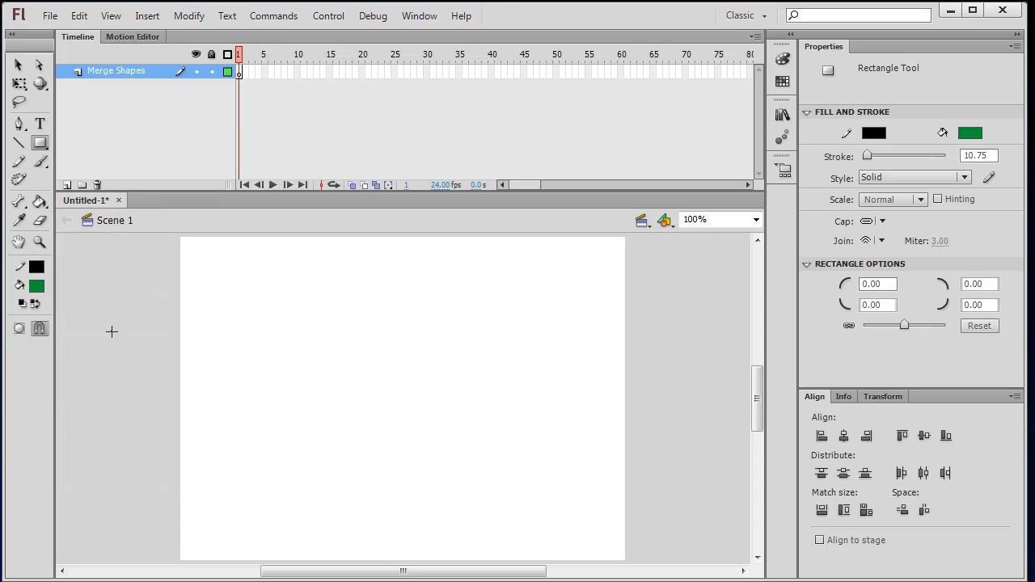
pyautogui.click(38, 266)
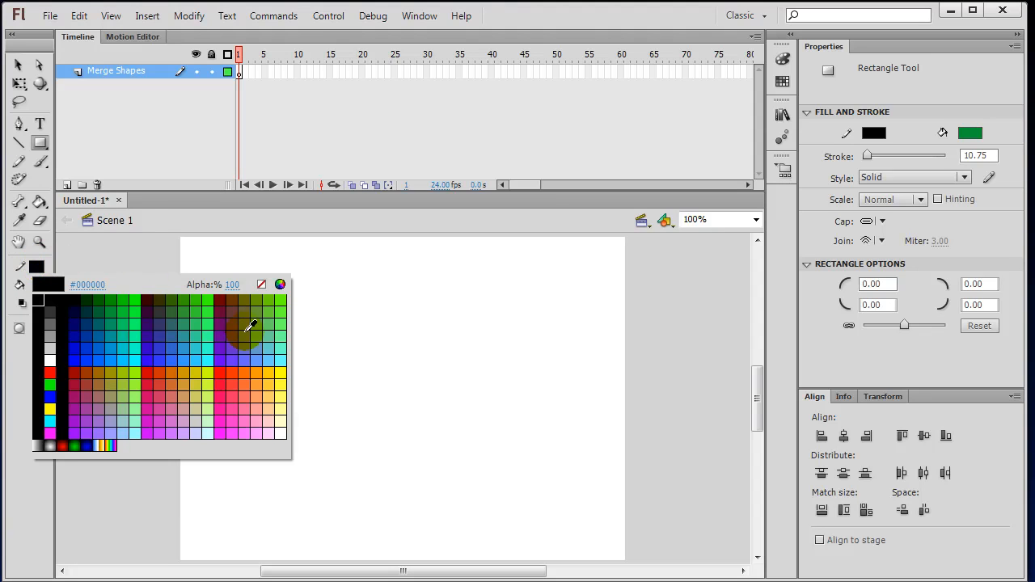
pyautogui.click(226, 378)
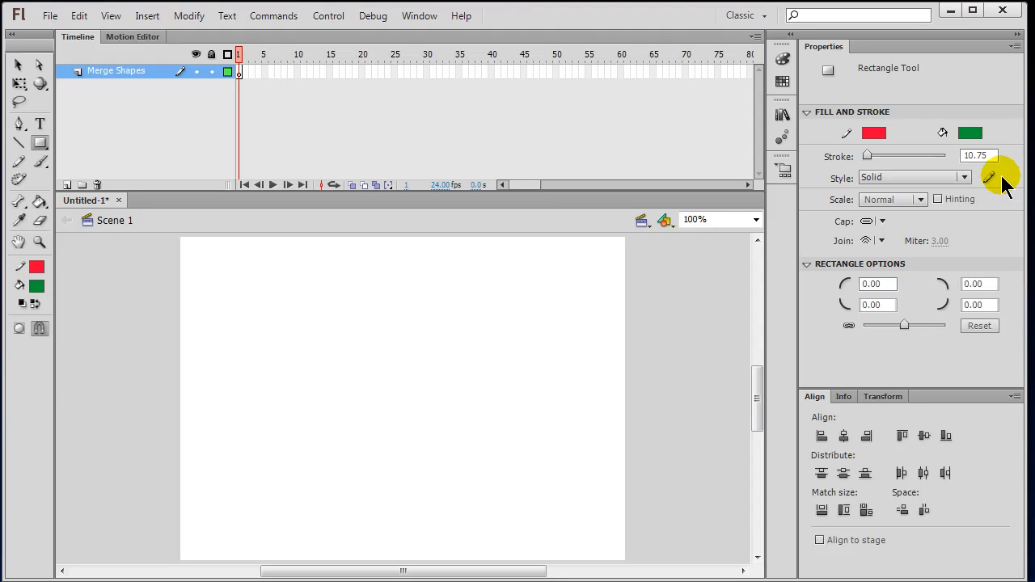
pyautogui.click(967, 159)
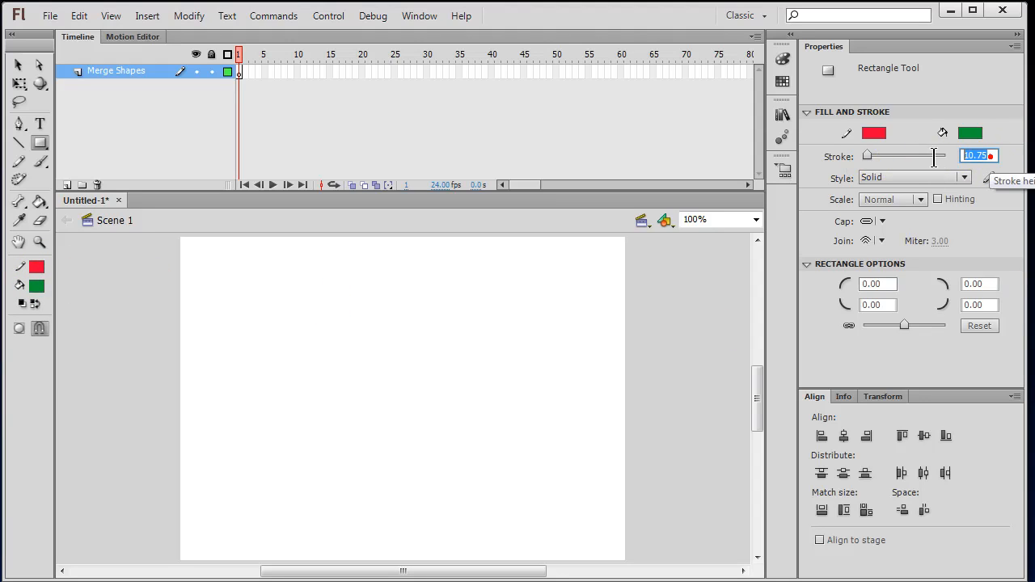
pyautogui.write('5')
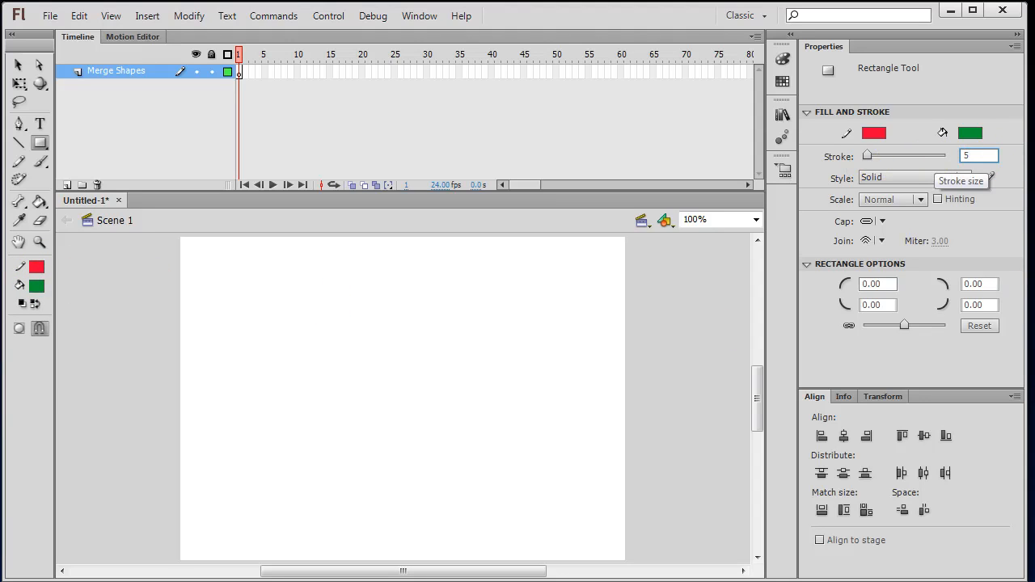
pyautogui.press('Return')
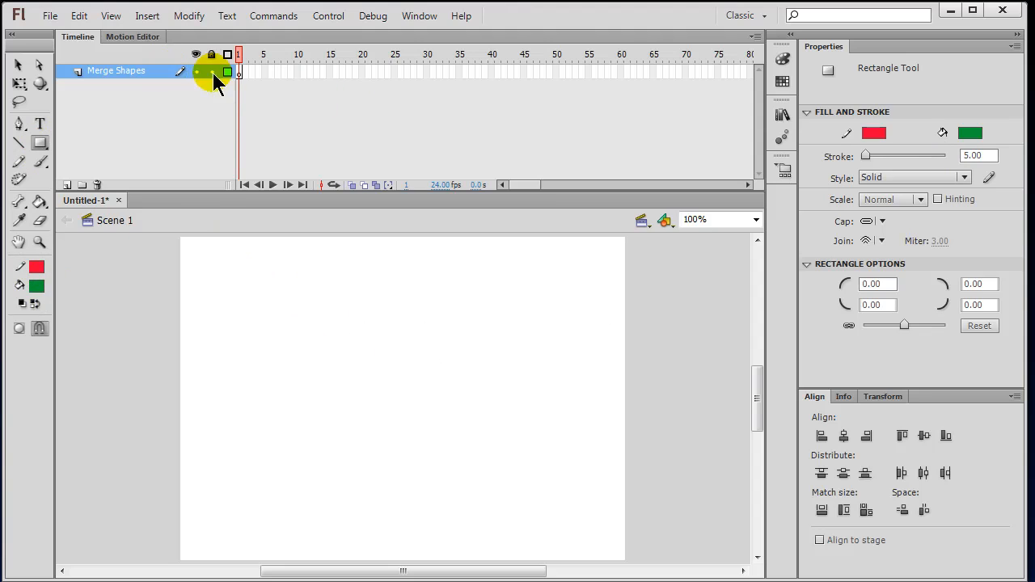
# Draw a tall rectangle, a wide rectangle along the top, and a Shift-constrained square below.
pyautogui.click(238, 71)
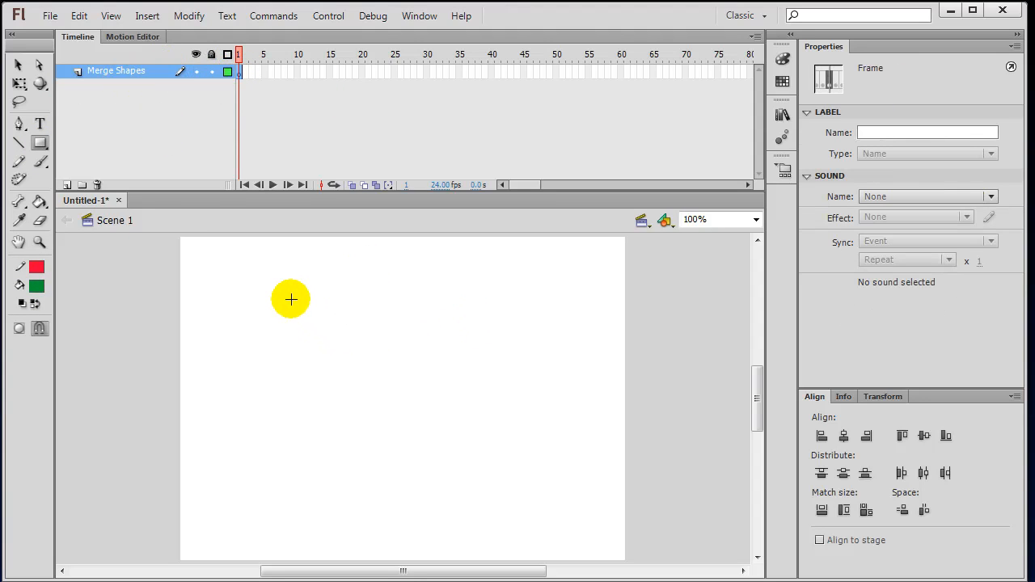
pyautogui.moveTo(249, 284); pyautogui.dragTo(307, 404)
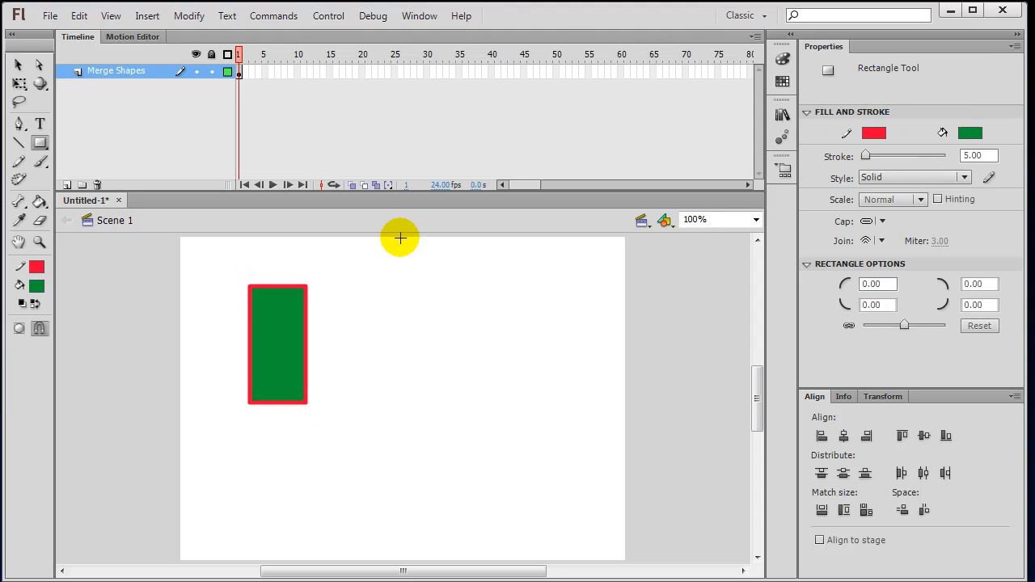
pyautogui.moveTo(346, 284)
pyautogui.mouseDown()
pyautogui.moveTo(435, 318)
pyautogui.moveTo(520, 329)
pyautogui.mouseUp()
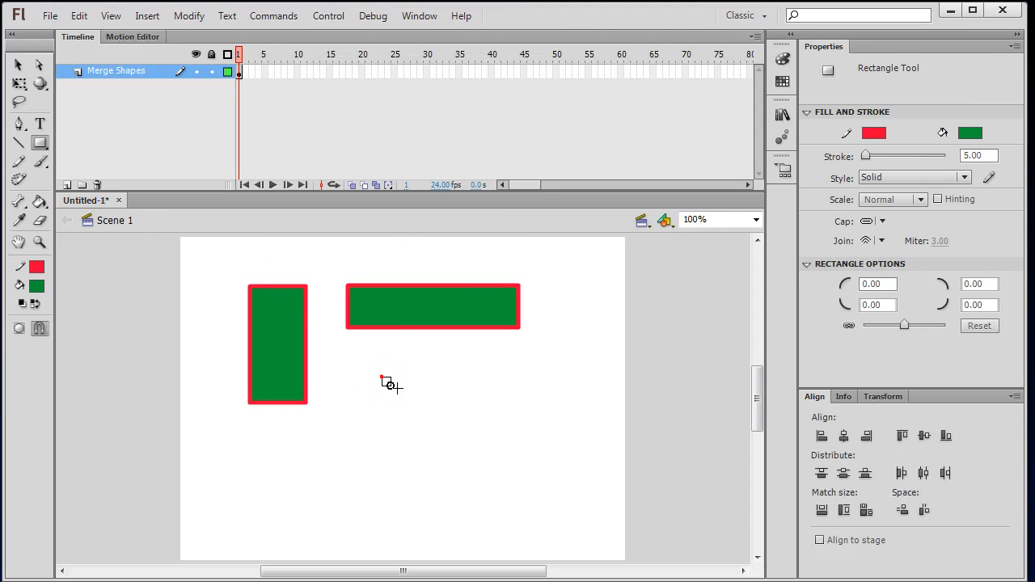
pyautogui.moveTo(382, 376)
pyautogui.mouseDown()
pyautogui.moveTo(427, 410)
pyautogui.moveTo(483, 423)
pyautogui.moveTo(469, 432)
pyautogui.moveTo(504, 448)
pyautogui.moveTo(492, 445)
pyautogui.moveTo(494, 455)
pyautogui.moveTo(485, 445)
pyautogui.moveTo(517, 459)
pyautogui.mouseUp()
pyautogui.press('shift')
pyautogui.press('shift')
pyautogui.press('shift')
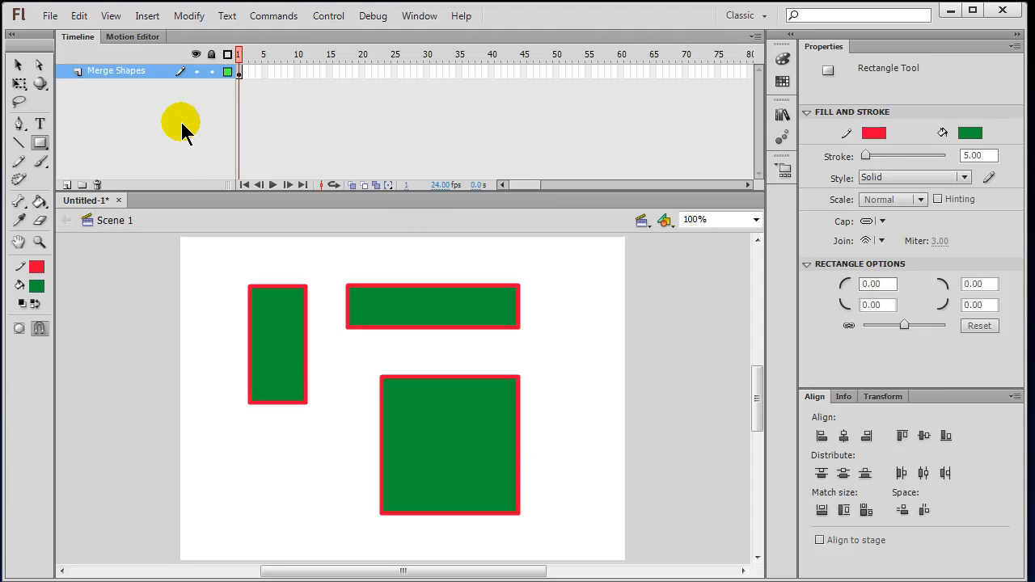
pyautogui.click(19, 66)
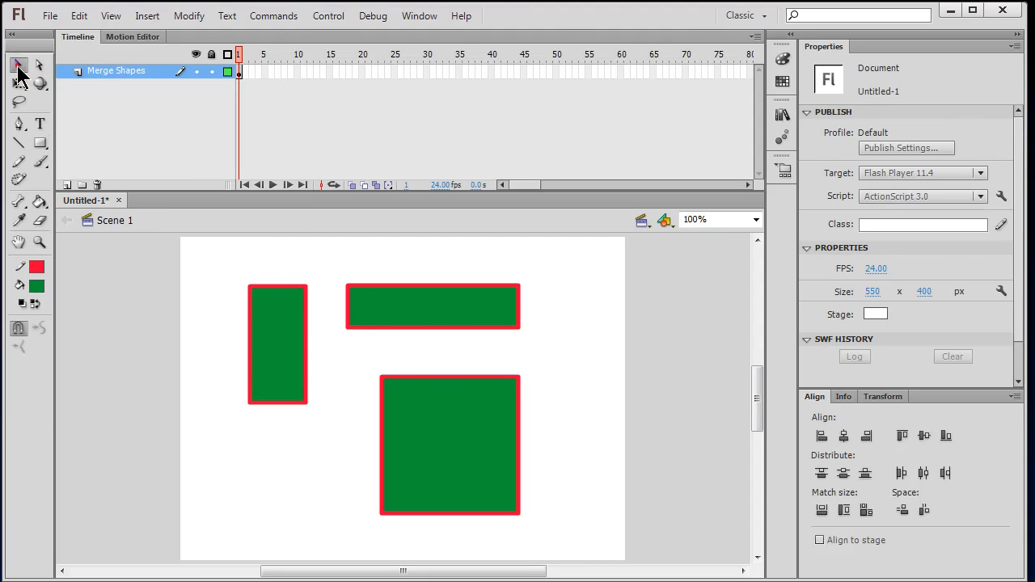
pyautogui.click(423, 314)
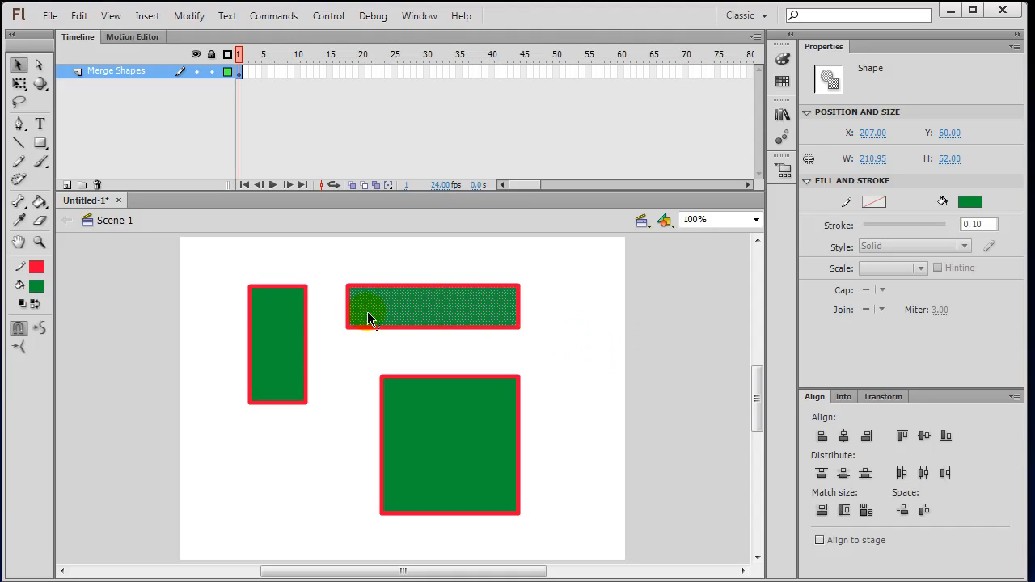
pyautogui.click(281, 335)
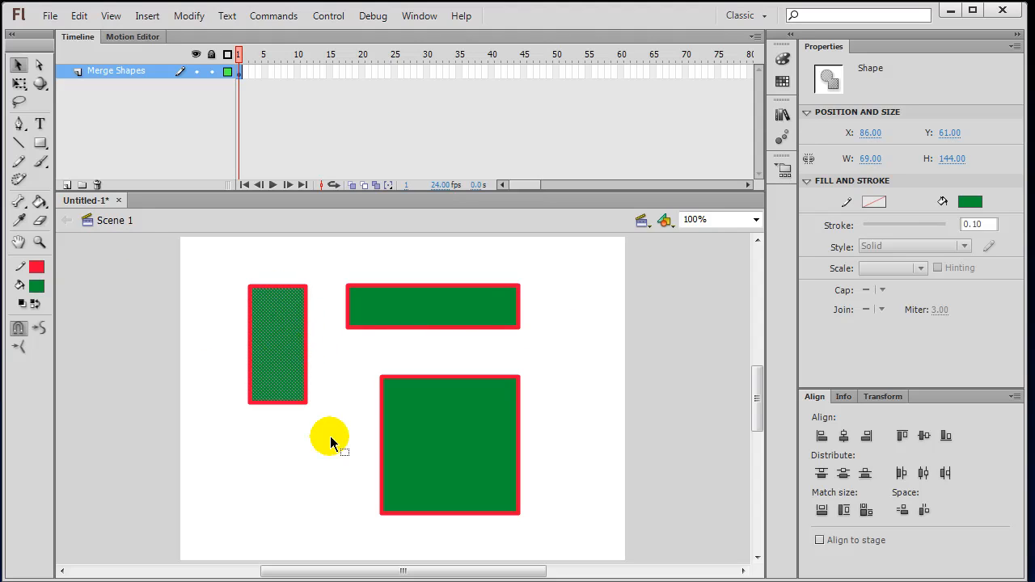
pyautogui.press('Delete')
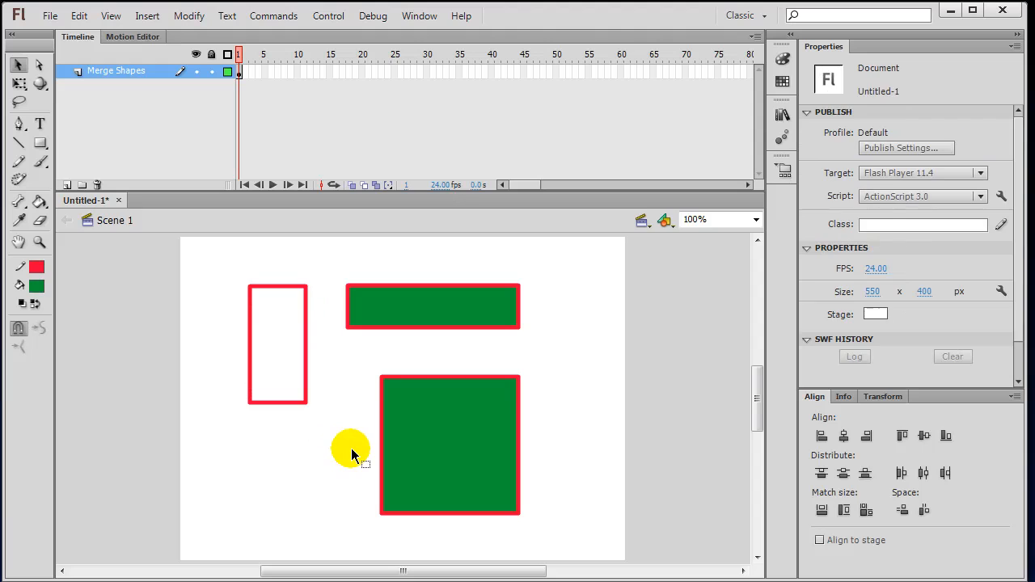
pyautogui.click(429, 286)
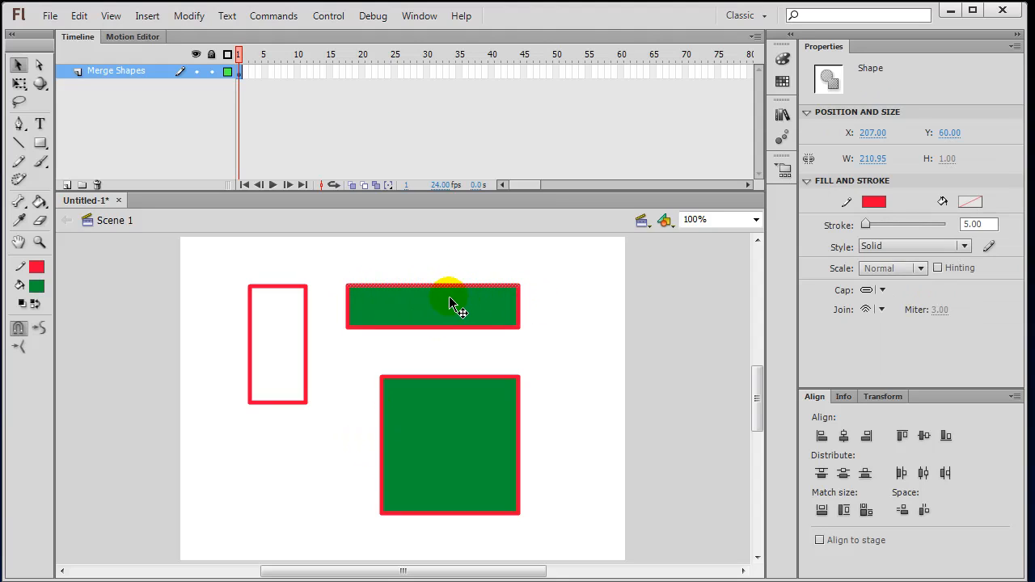
pyautogui.press('Delete')
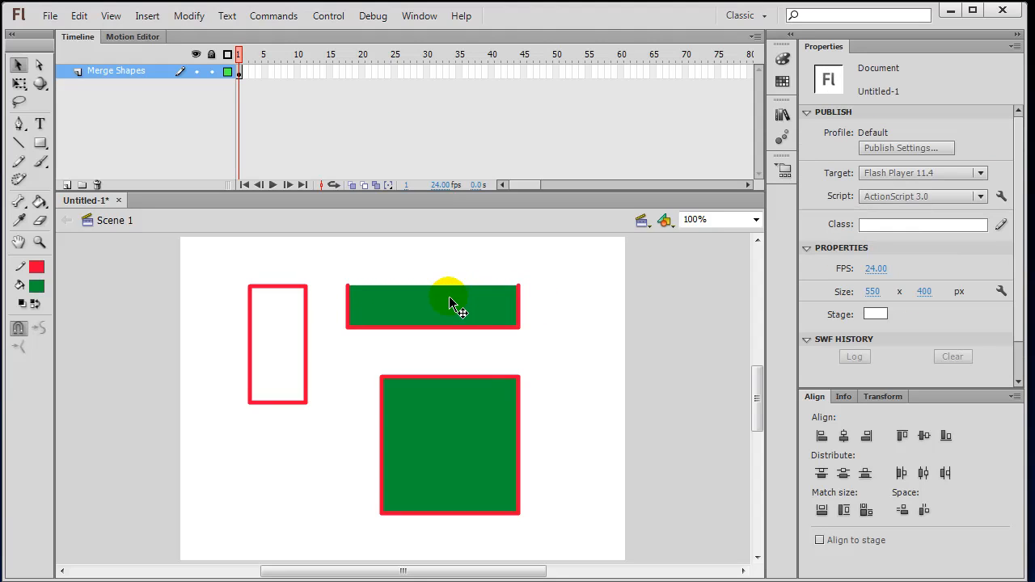
pyautogui.doubleClick(457, 377)
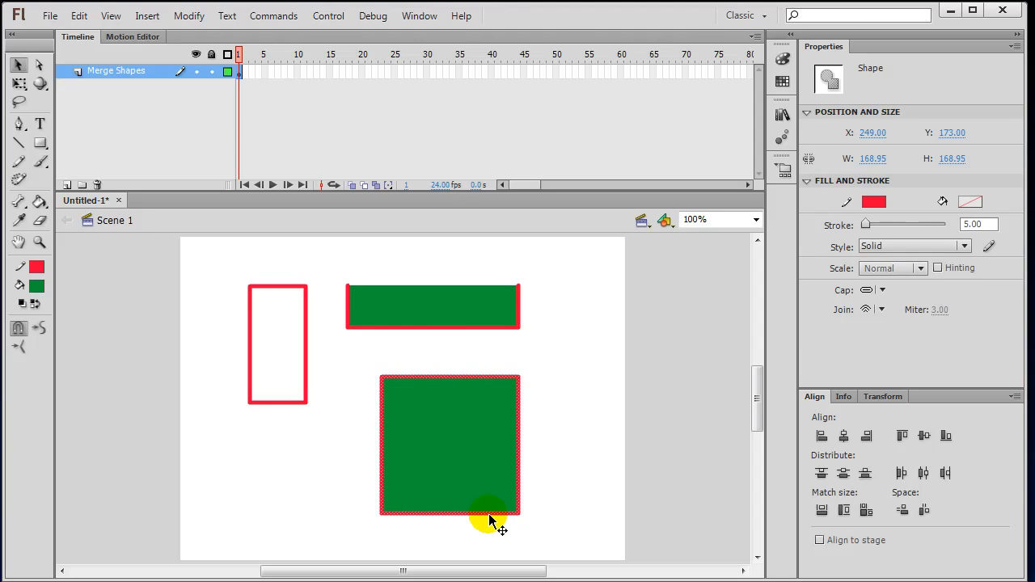
pyautogui.press('Delete')
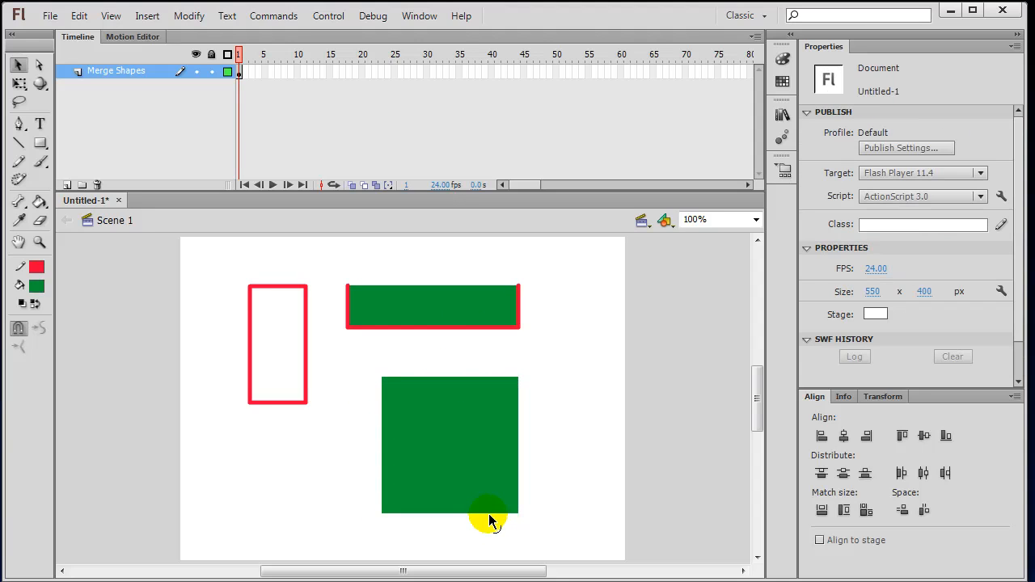
pyautogui.hotkey('ctrl', 'z')
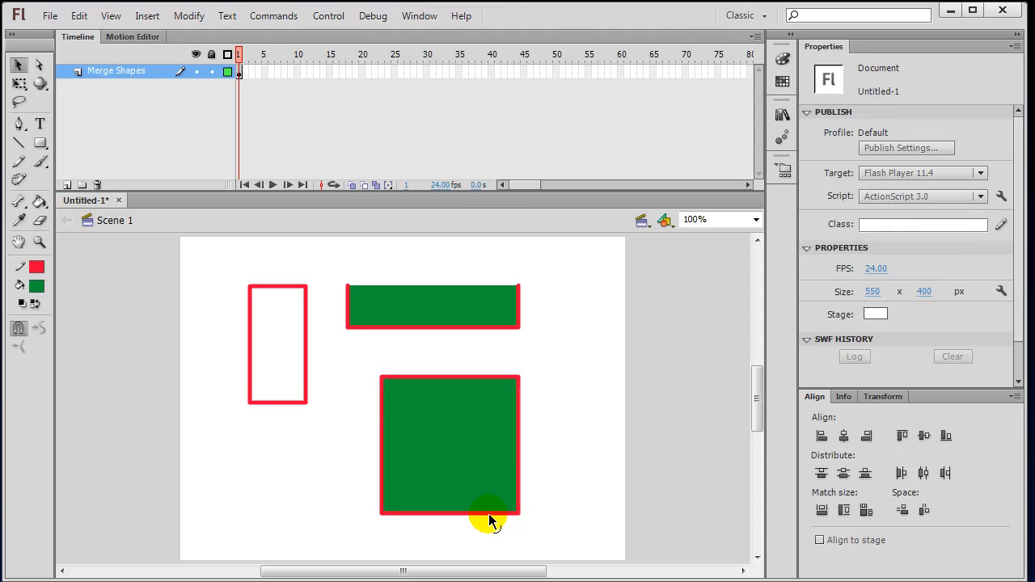
pyautogui.hotkey('ctrl', 'z')
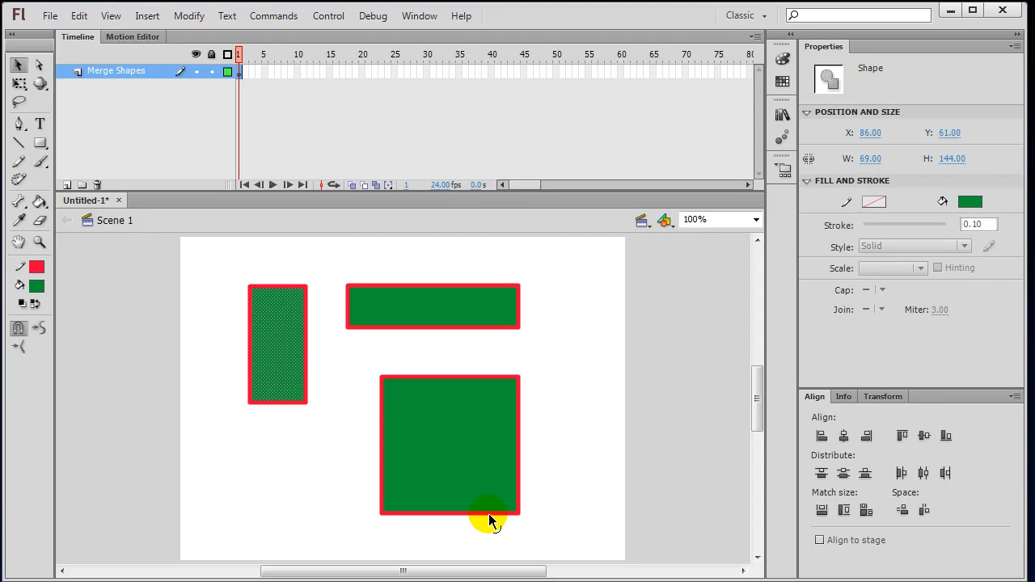
pyautogui.click(550, 386)
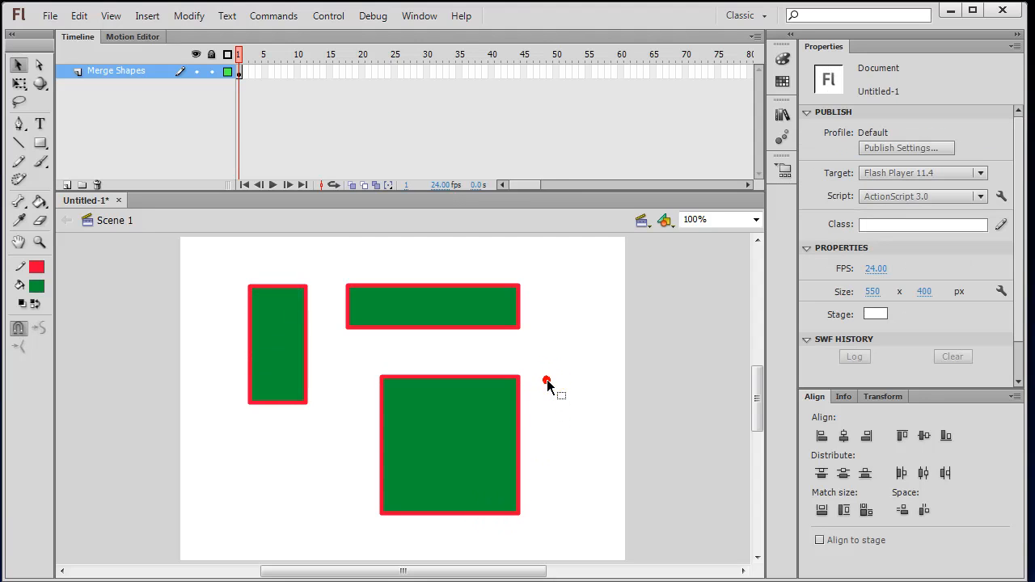
pyautogui.doubleClick(307, 327)
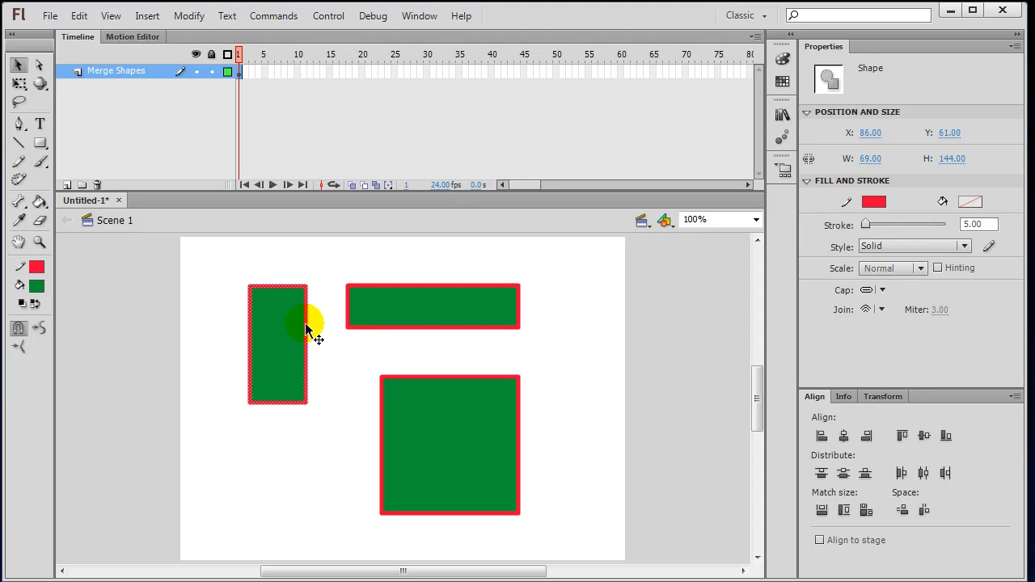
pyautogui.click(36, 267)
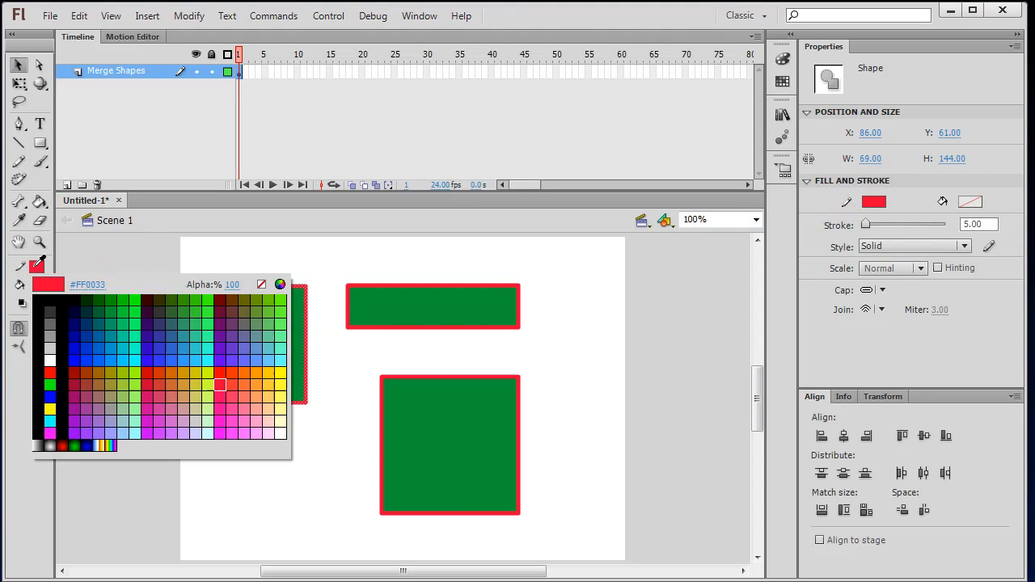
pyautogui.click(74, 408)
pyautogui.click(318, 381)
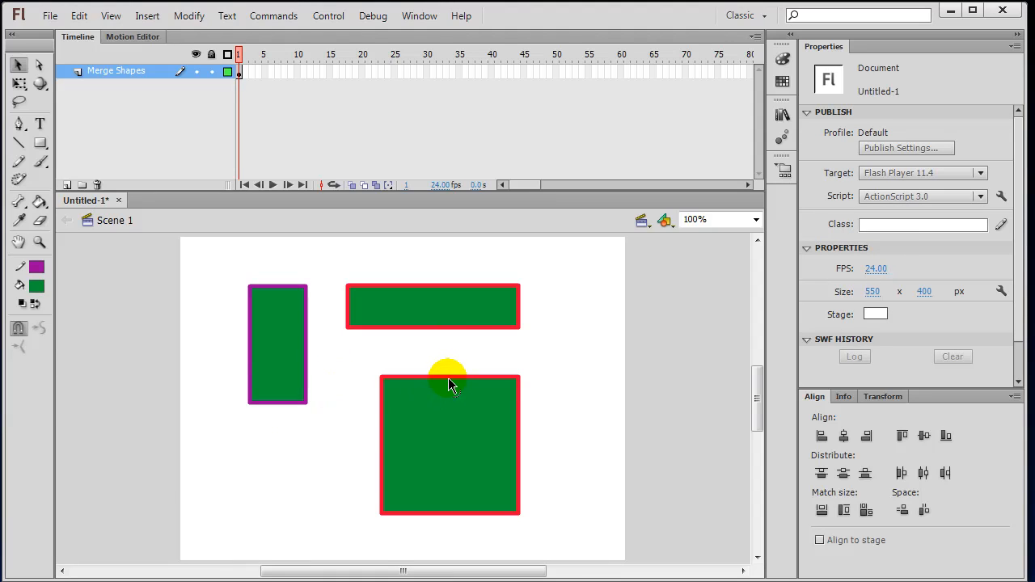
pyautogui.click(454, 319)
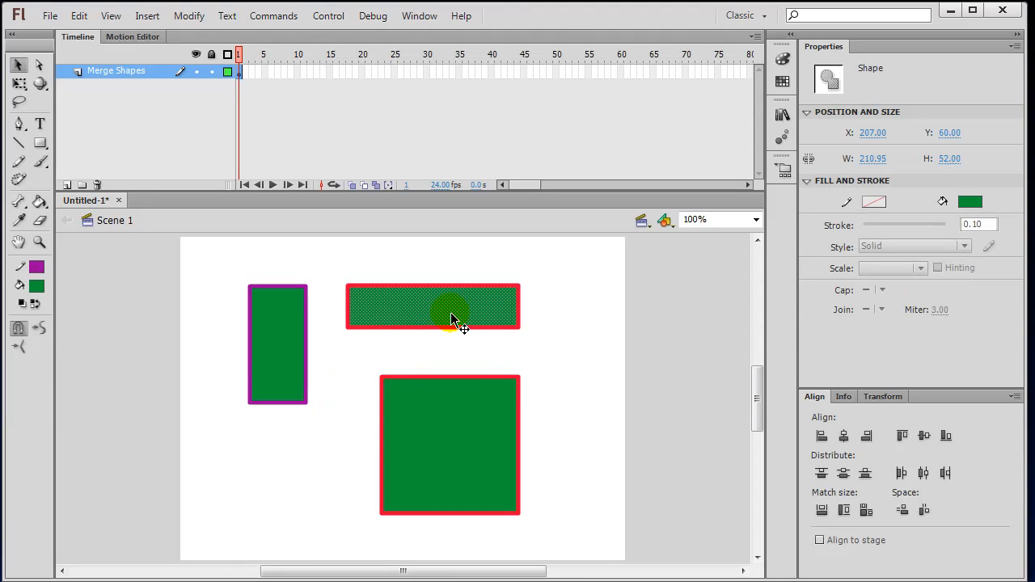
pyautogui.click(546, 353)
pyautogui.moveTo(365, 364)
pyautogui.mouseDown()
pyautogui.moveTo(464, 451)
pyautogui.moveTo(596, 526)
pyautogui.mouseUp()
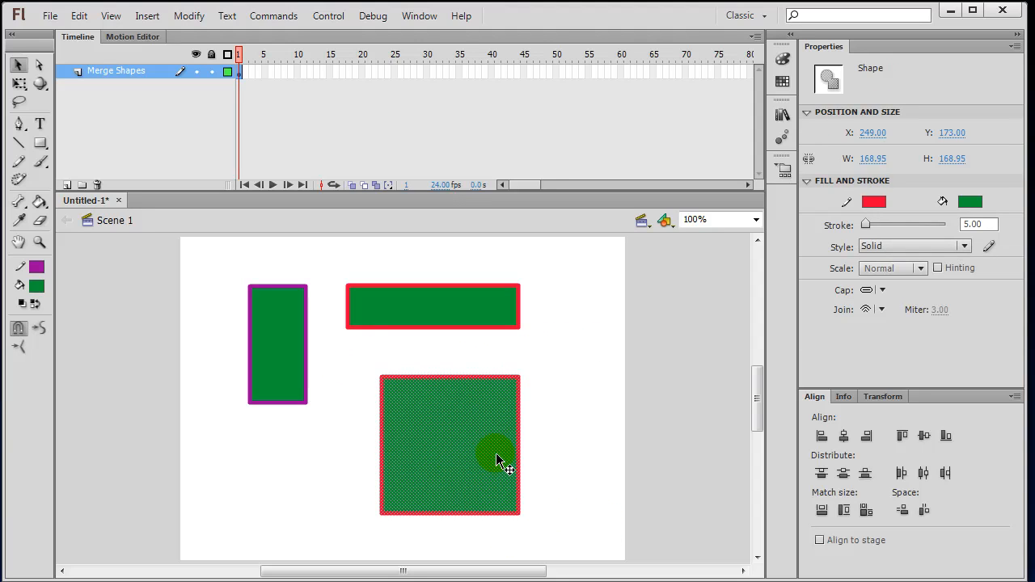
pyautogui.click(554, 398)
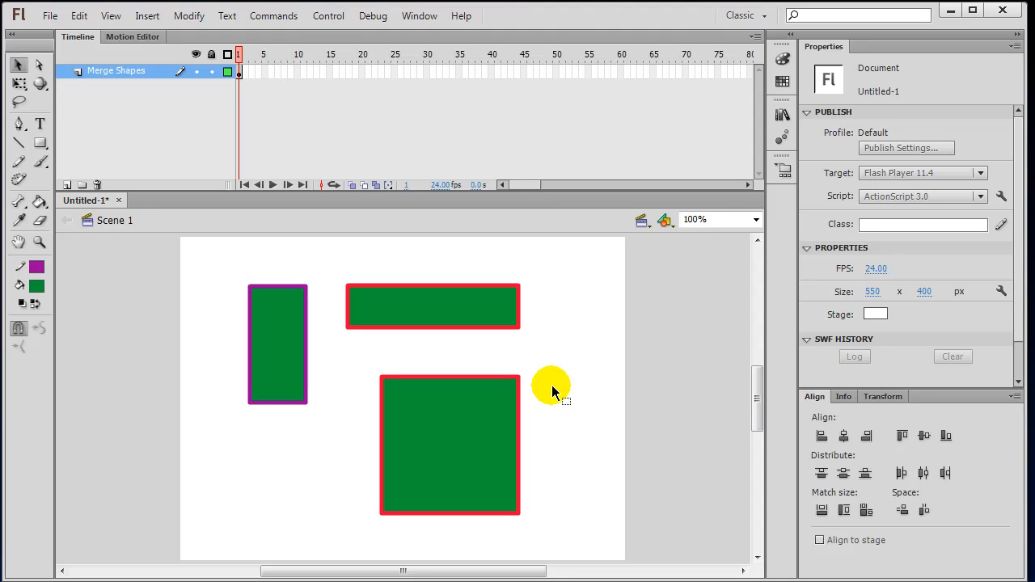
# Draw a grey-filled oval in the lower-left of the stage with the Oval tool.
pyautogui.click(41, 145)
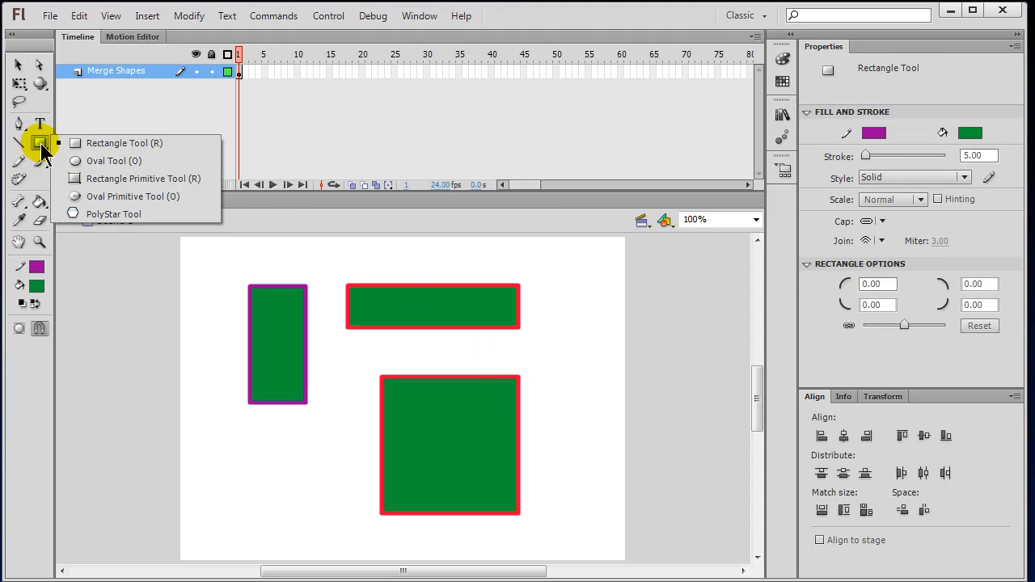
pyautogui.click(113, 161)
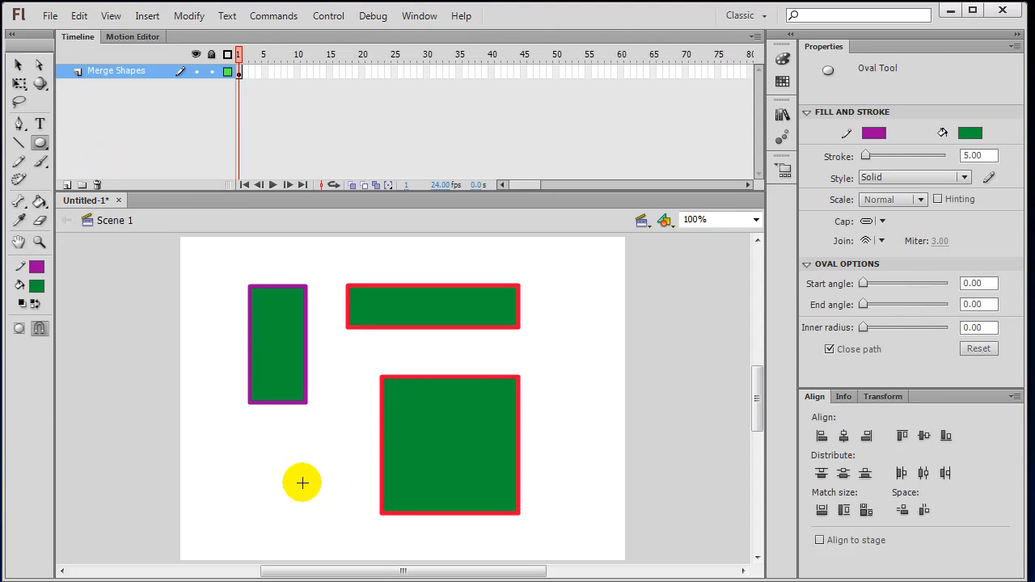
pyautogui.click(35, 295)
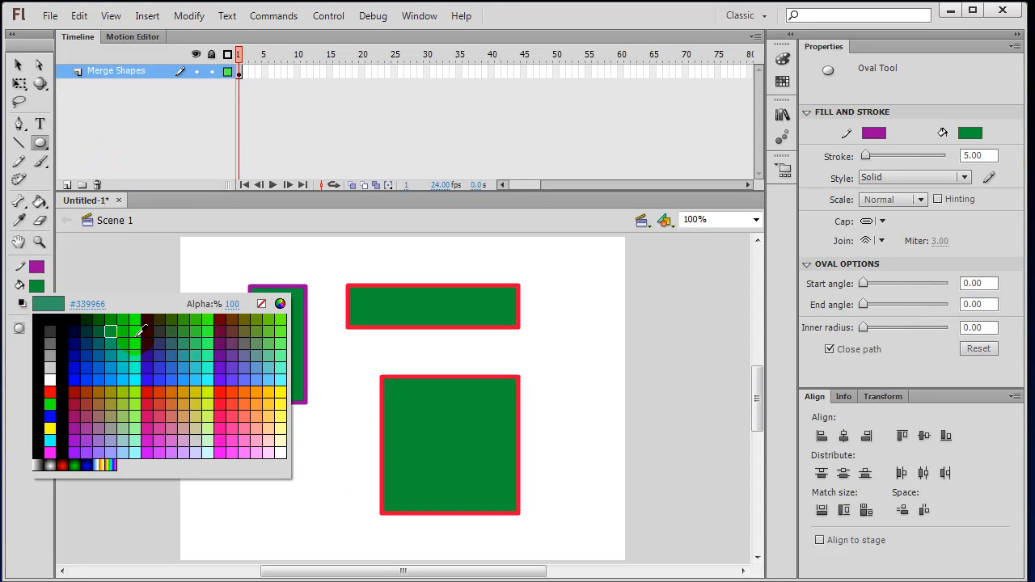
pyautogui.click(49, 353)
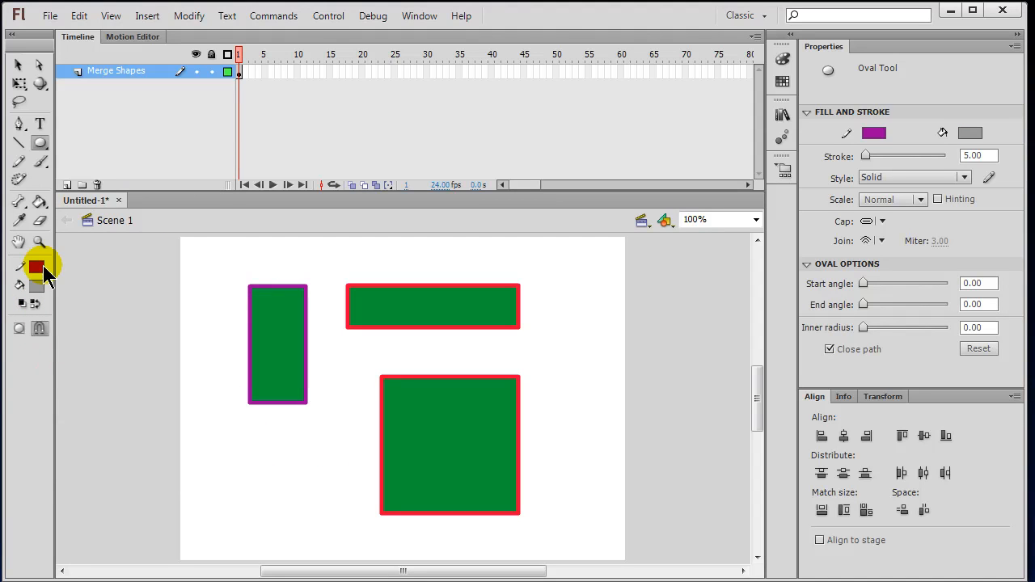
pyautogui.moveTo(254, 446); pyautogui.dragTo(337, 508)
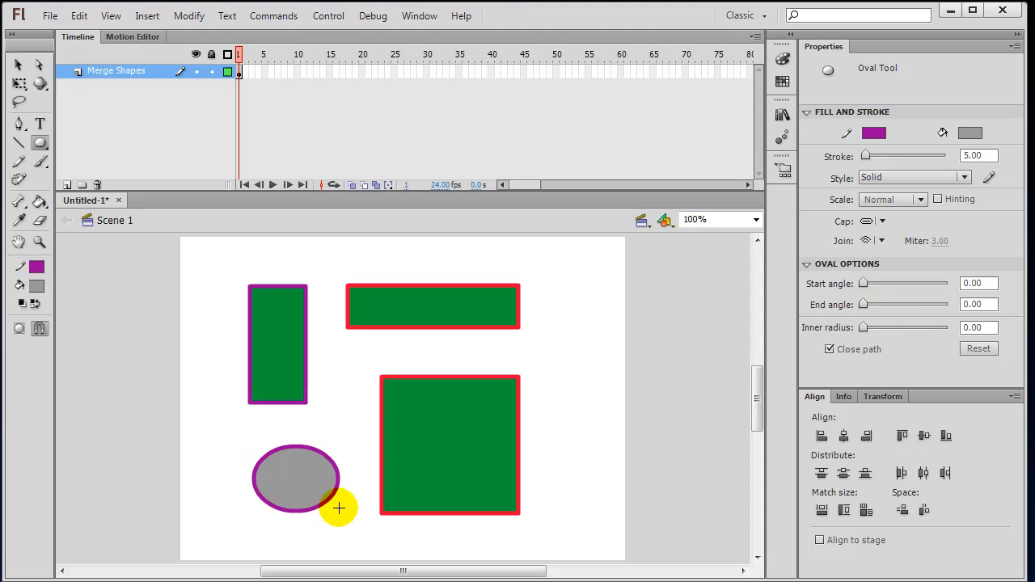
# Move the whole grey oval onto the green square's left edge.
pyautogui.click(19, 65)
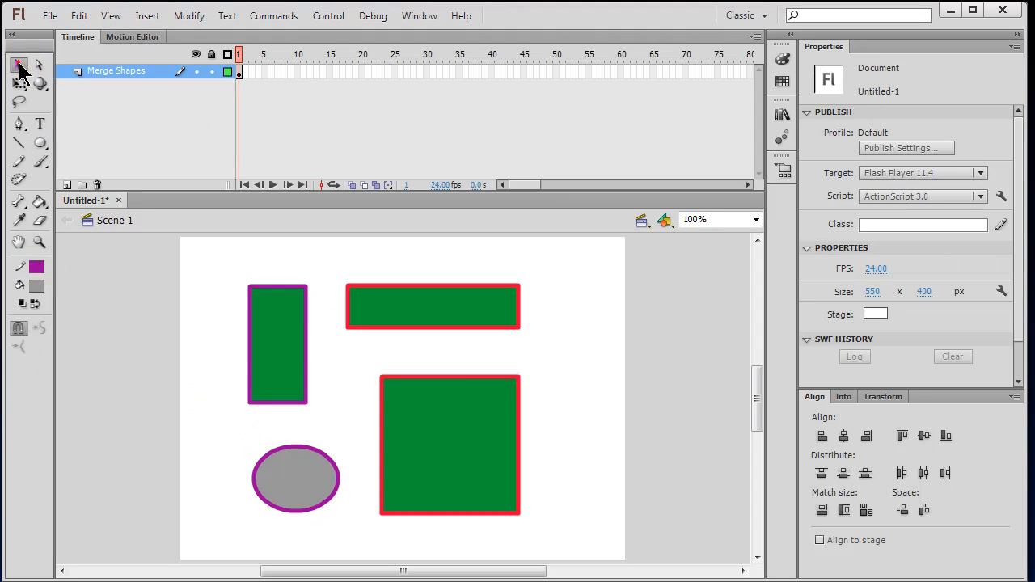
pyautogui.doubleClick(290, 483)
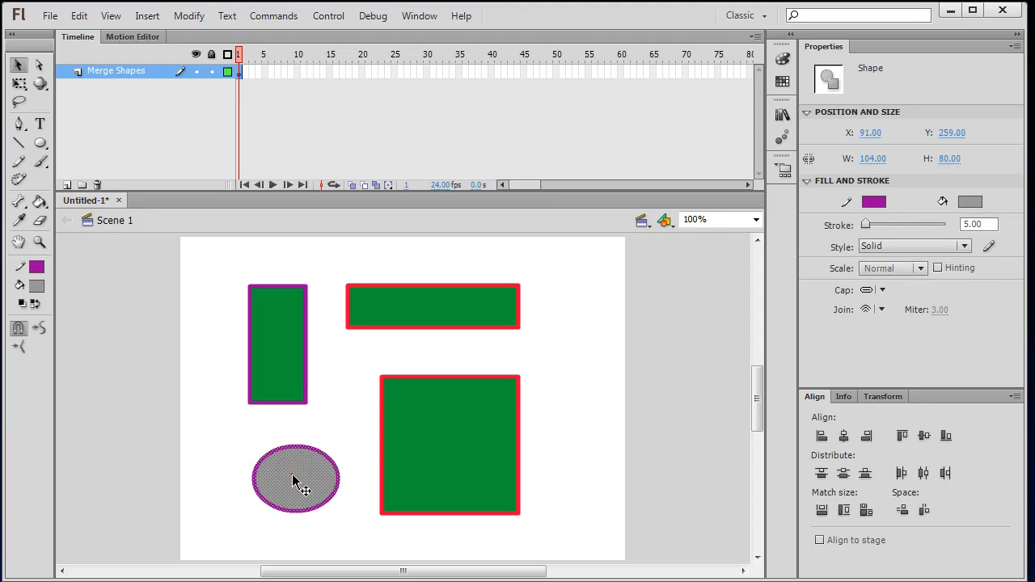
pyautogui.moveTo(296, 484); pyautogui.dragTo(383, 444)
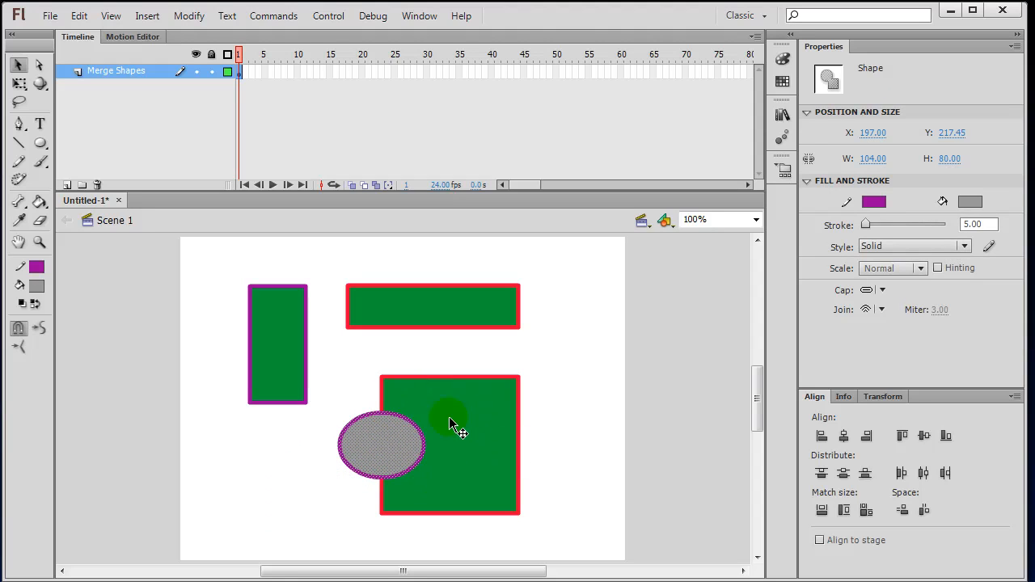
pyautogui.click(203, 462)
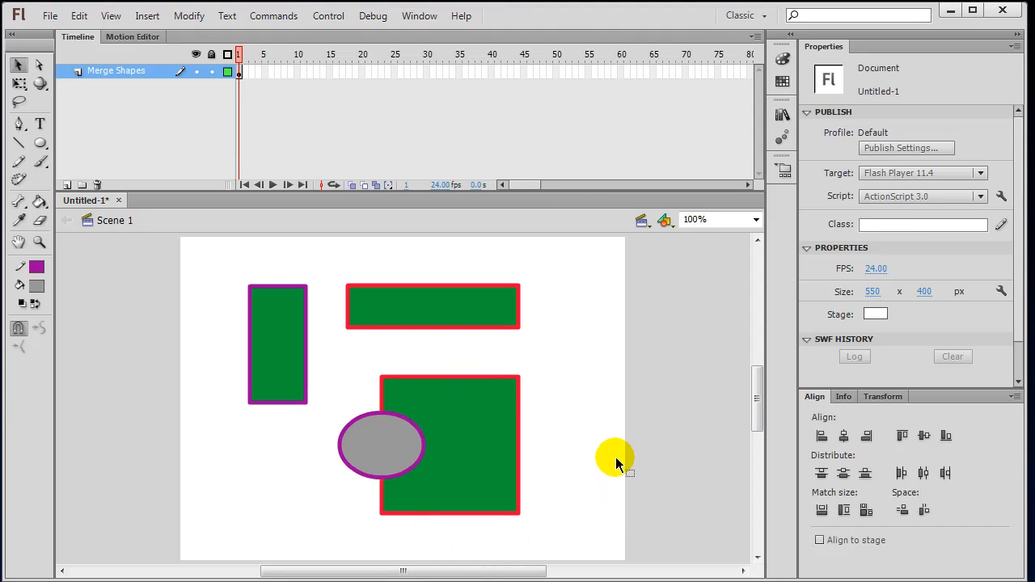
# Delete the grey oval to leave a semicircular notch, then marquee-select all shapes.
pyautogui.doubleClick(398, 439)
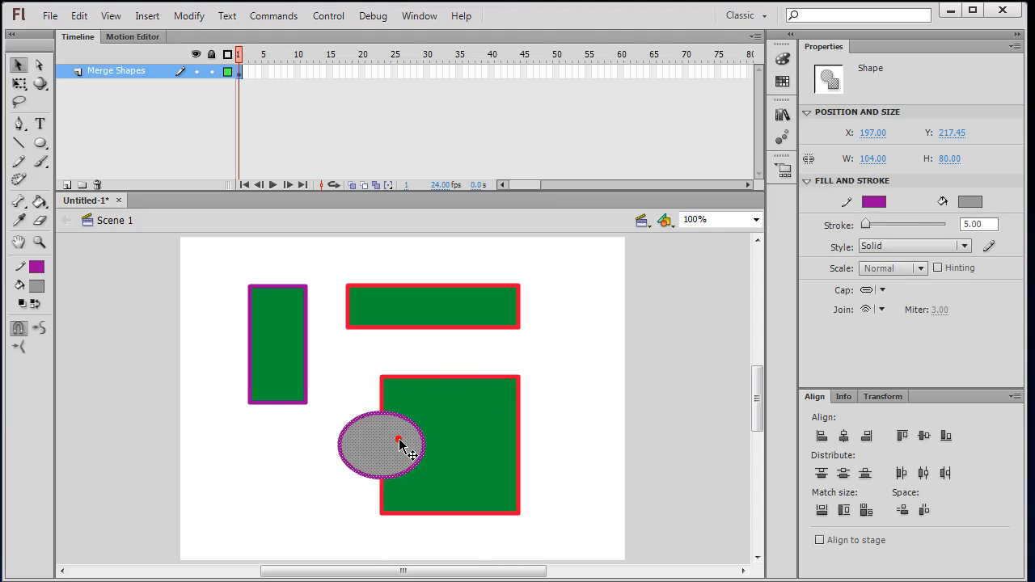
pyautogui.press('Delete')
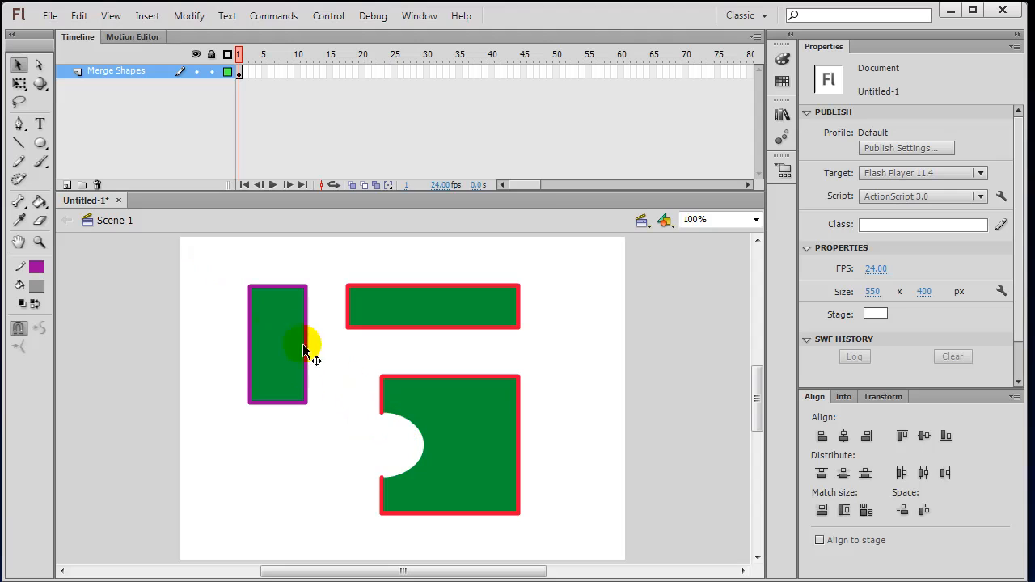
pyautogui.moveTo(211, 262); pyautogui.dragTo(596, 549)
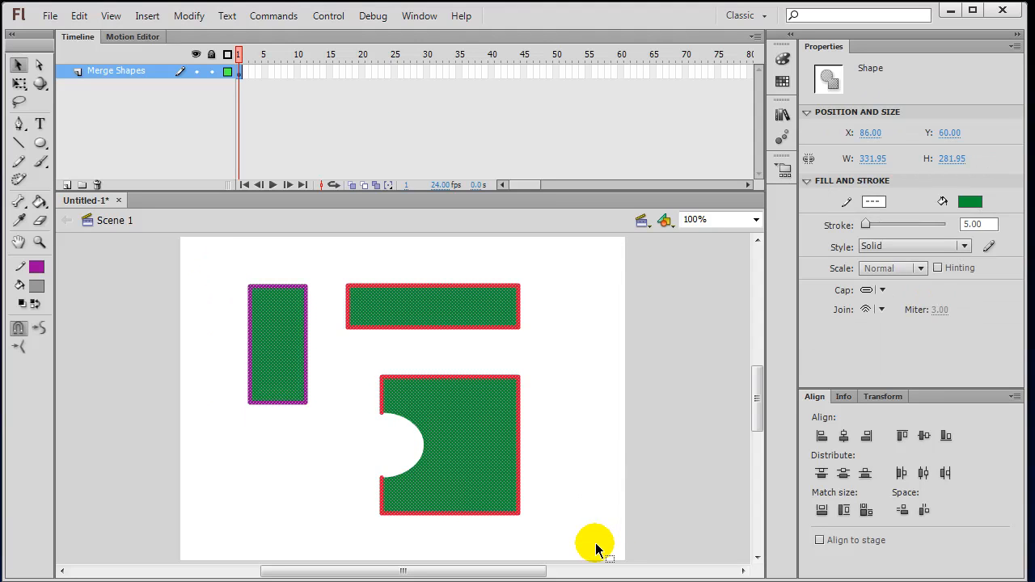
# Delete all shapes and set an orange fill with no stroke for the Oval tool.
pyautogui.press('Delete')
pyautogui.click(41, 279)
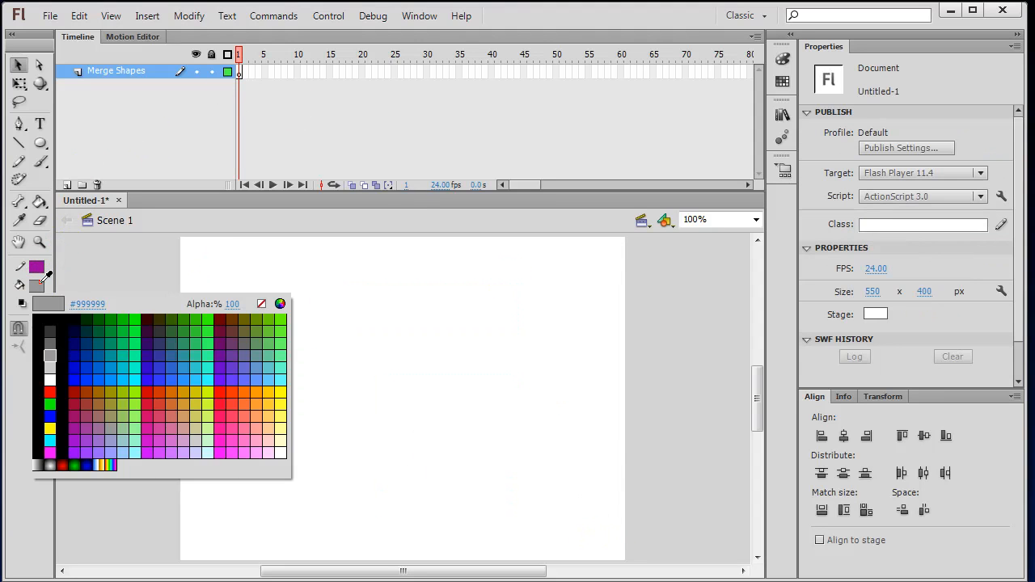
pyautogui.click(187, 402)
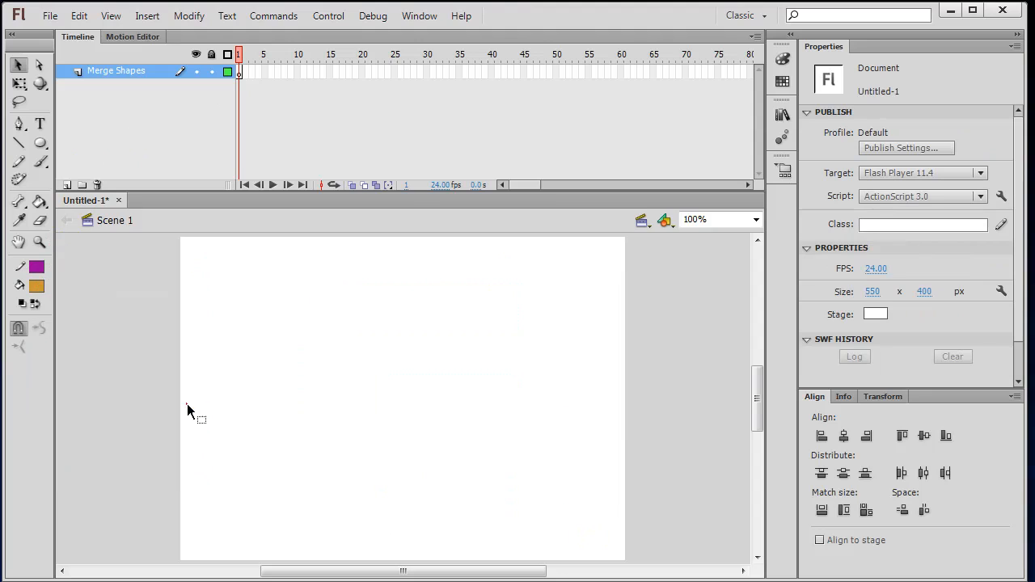
pyautogui.click(40, 270)
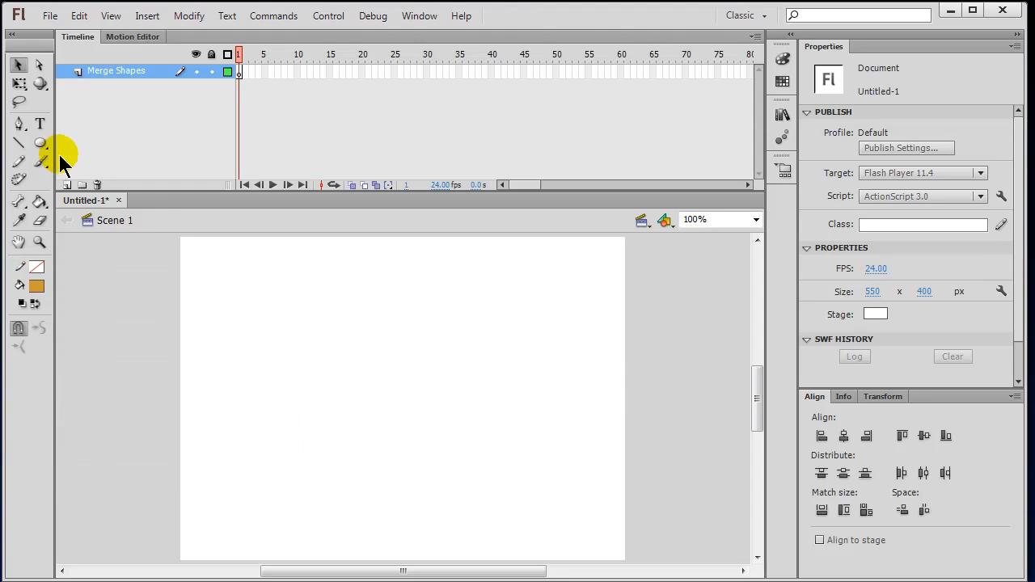
pyautogui.moveTo(278, 307); pyautogui.dragTo(464, 478)
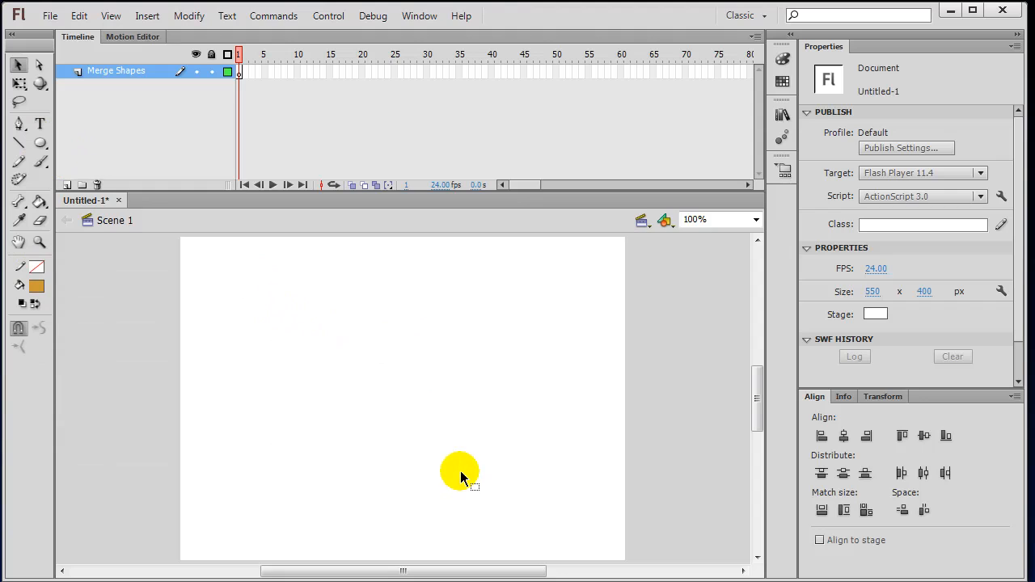
pyautogui.click(239, 72)
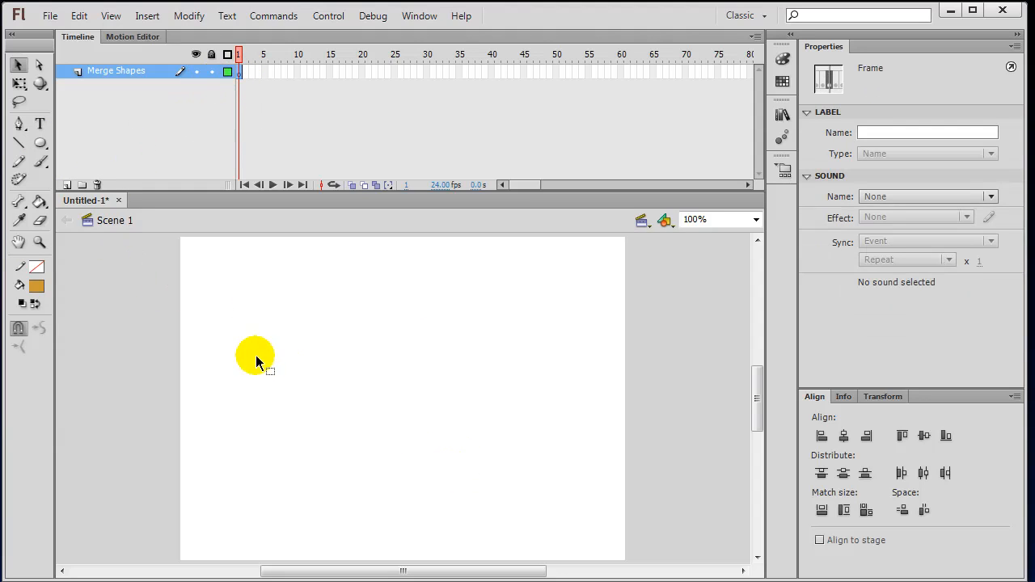
pyautogui.click(40, 144)
# Draw an orange circle on the left, then a blue oval to its right.
pyautogui.moveTo(257, 314); pyautogui.dragTo(435, 491)
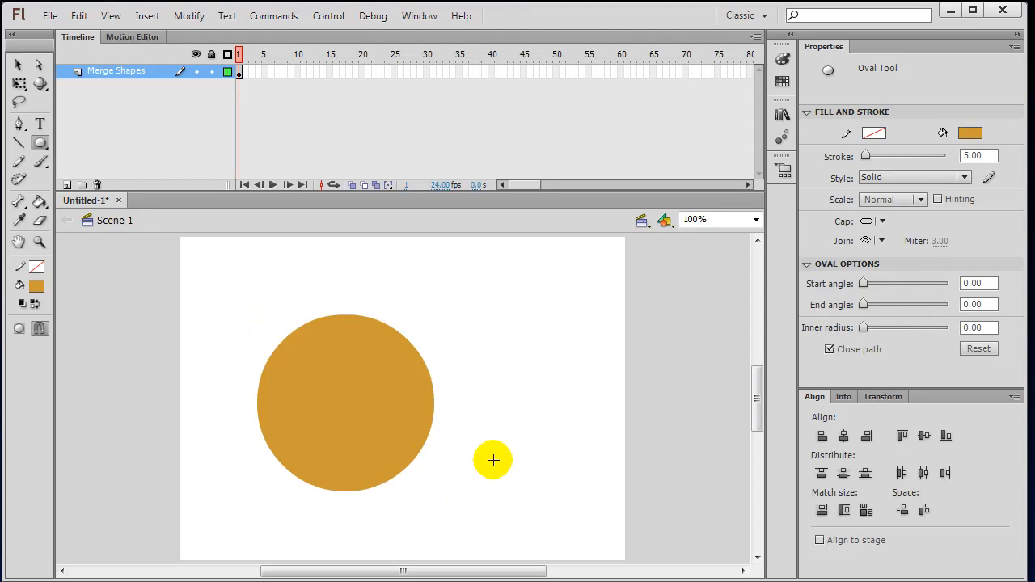
pyautogui.click(36, 286)
pyautogui.click(111, 364)
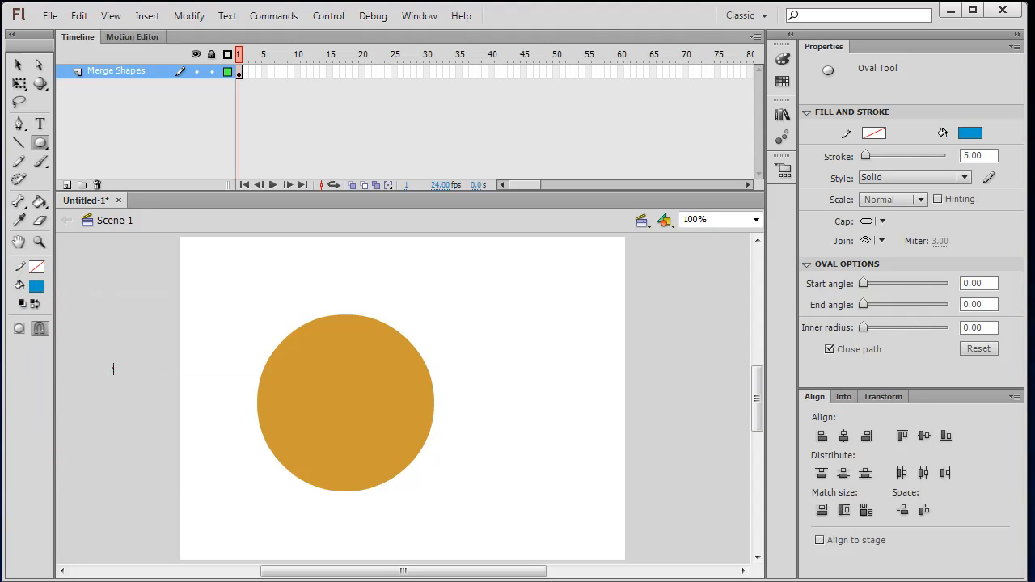
pyautogui.moveTo(485, 309); pyautogui.dragTo(611, 449)
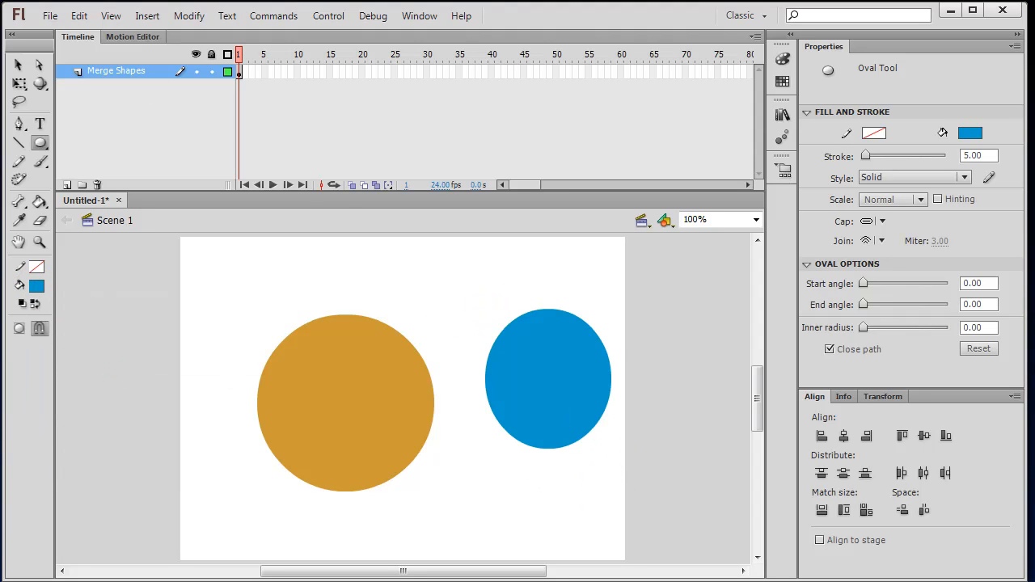
# Move the blue oval over the orange circle's right side and reselect it.
pyautogui.click(19, 64)
pyautogui.click(570, 374)
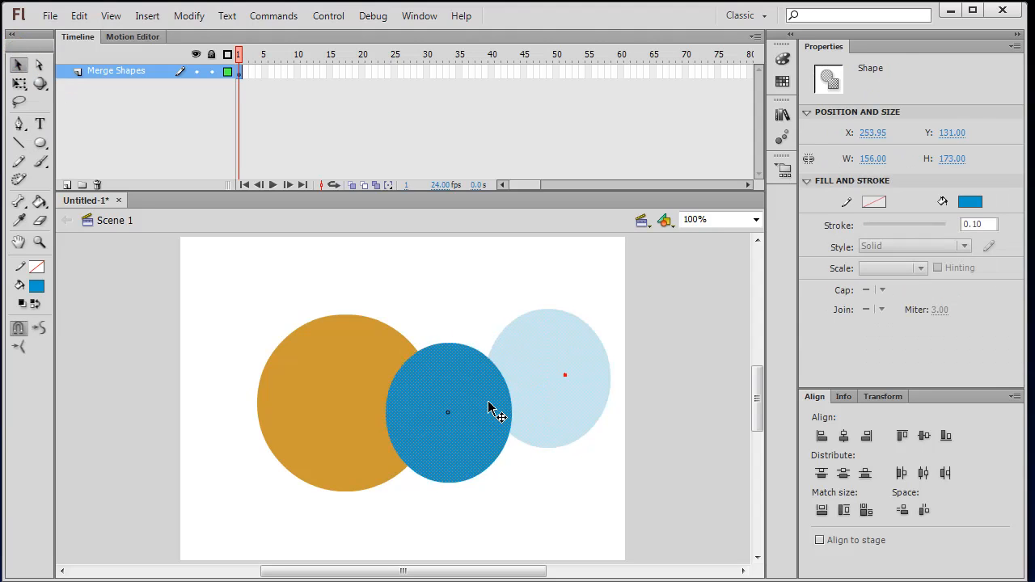
pyautogui.moveTo(573, 376); pyautogui.dragTo(425, 404)
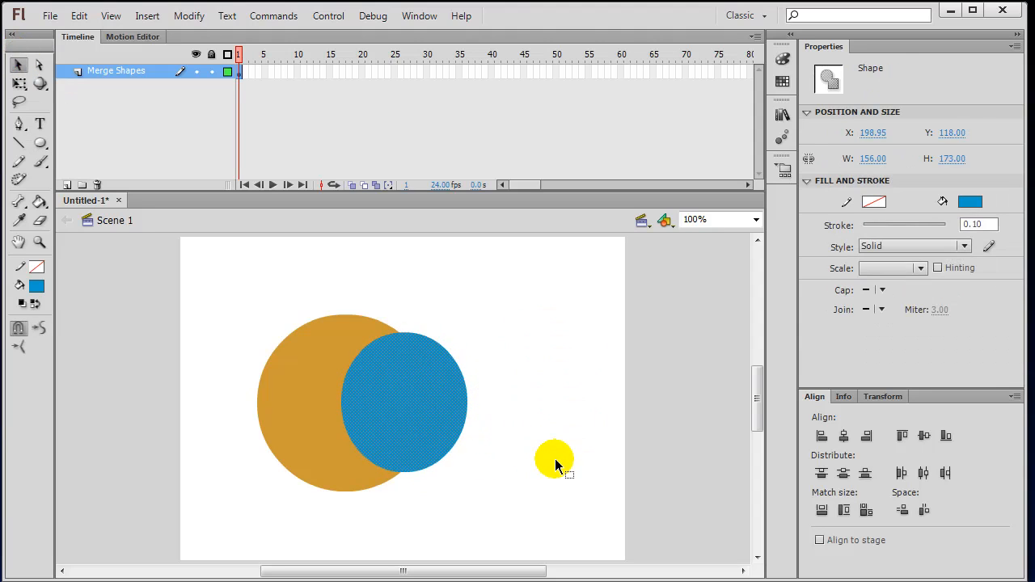
pyautogui.click(555, 465)
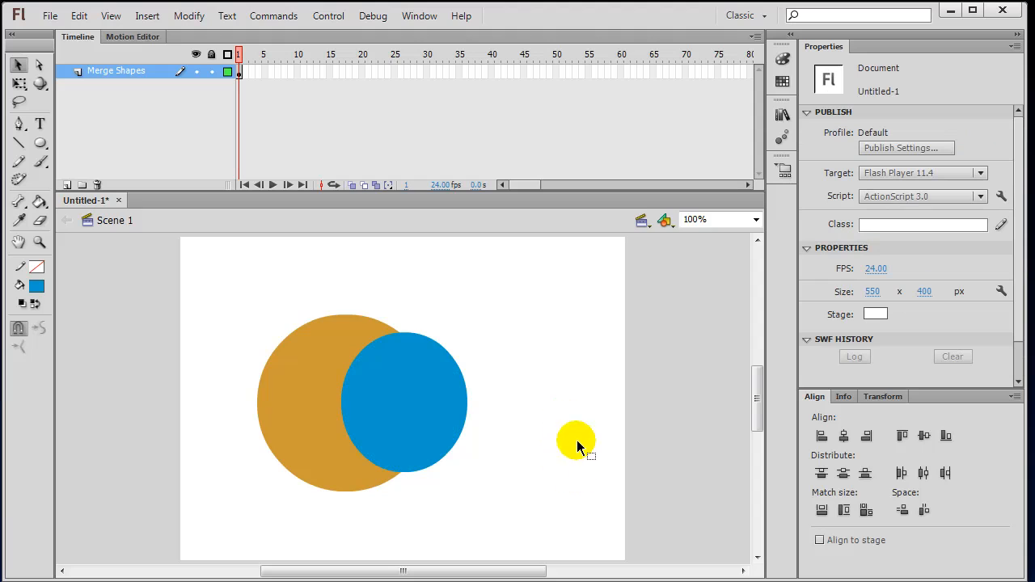
pyautogui.click(418, 401)
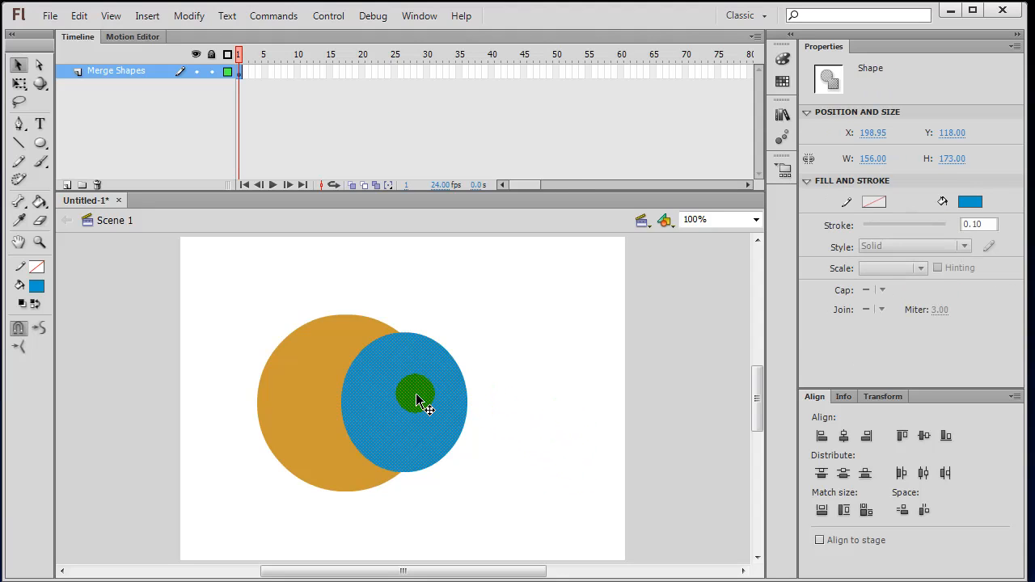
# Delete the blue oval to leave an orange crescent, then reshape its inner curve.
pyautogui.press('Delete')
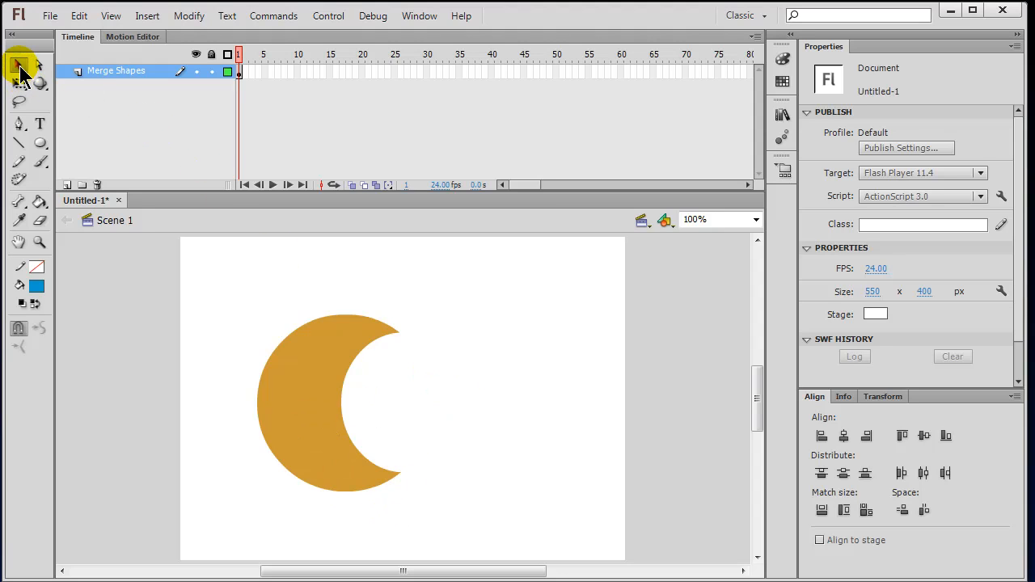
pyautogui.moveTo(342, 410); pyautogui.dragTo(323, 407)
pyautogui.moveTo(358, 461); pyautogui.dragTo(353, 476)
pyautogui.moveTo(356, 357); pyautogui.dragTo(348, 343)
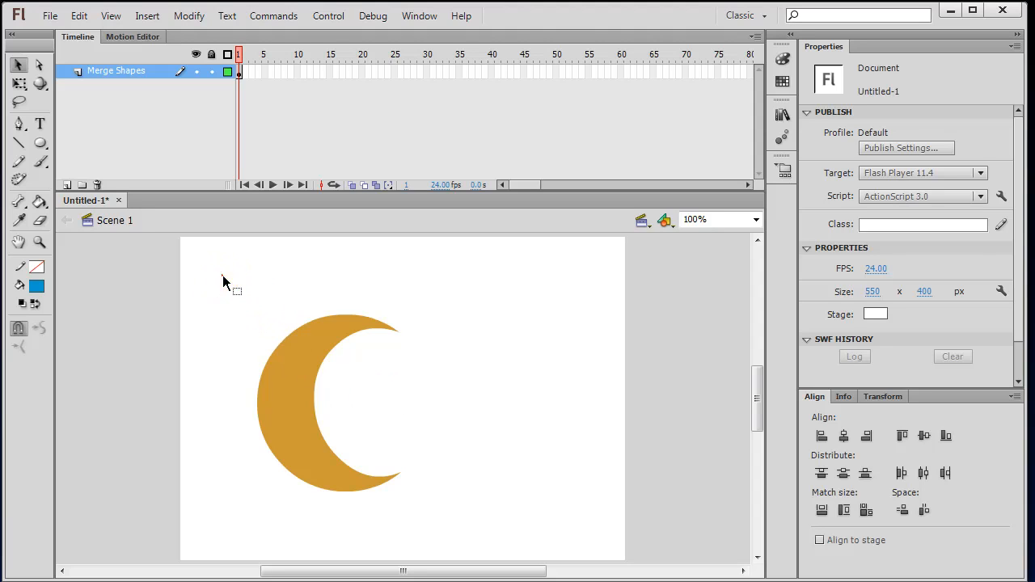
# Marquee-select the orange crescent and delete it.
pyautogui.moveTo(223, 276); pyautogui.dragTo(444, 534)
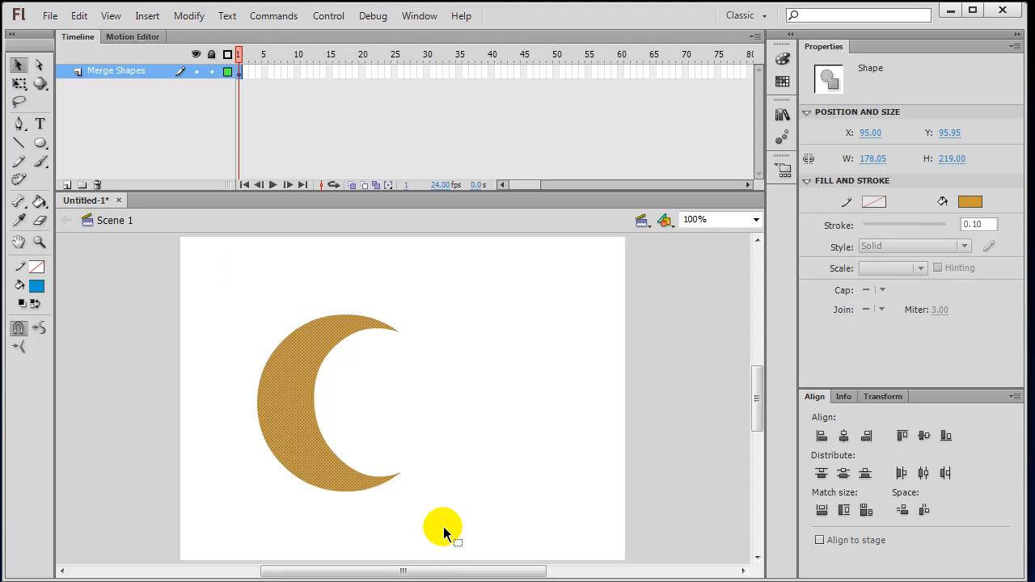
pyautogui.press('Delete')
pyautogui.click(351, 302)
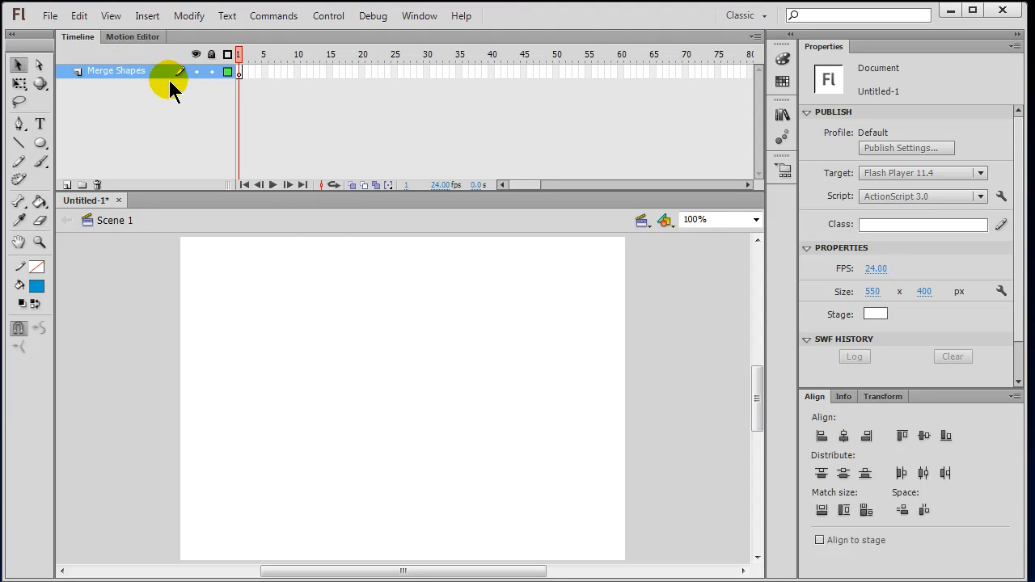
# Add a new layer named 'Drawn Object' above Merge Shapes.
pyautogui.click(66, 185)
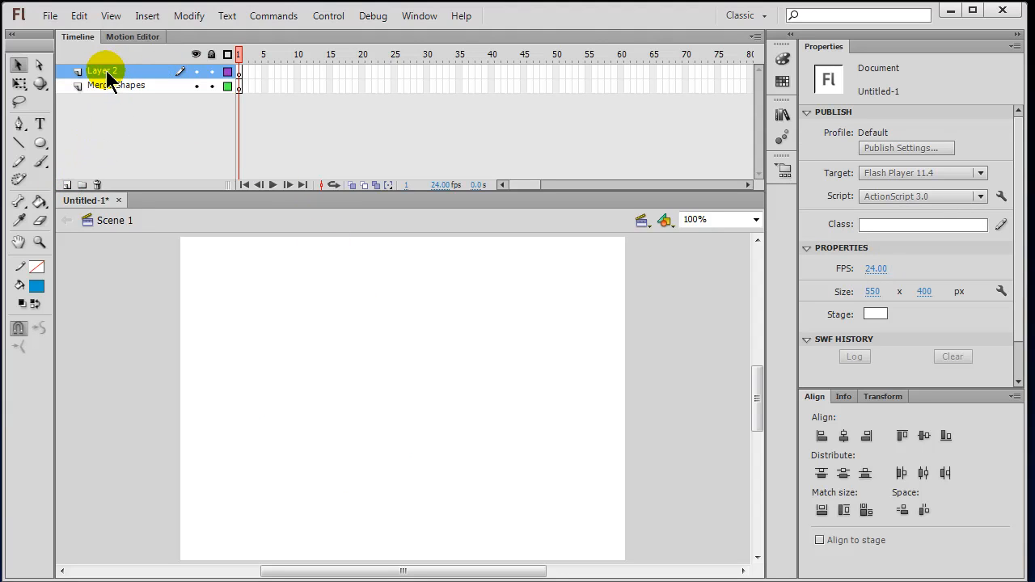
pyautogui.doubleClick(105, 71)
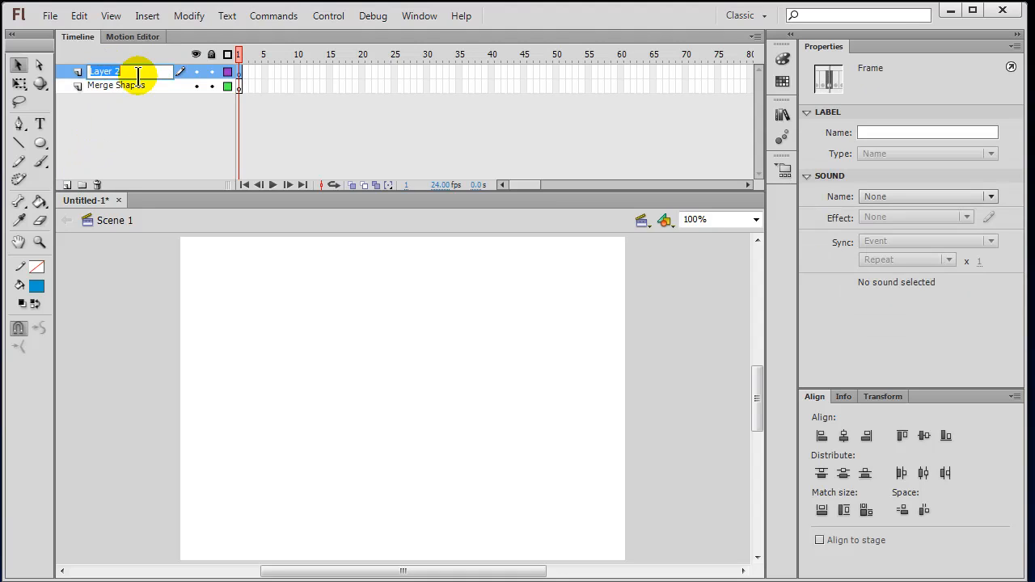
pyautogui.write('Drawn Object')
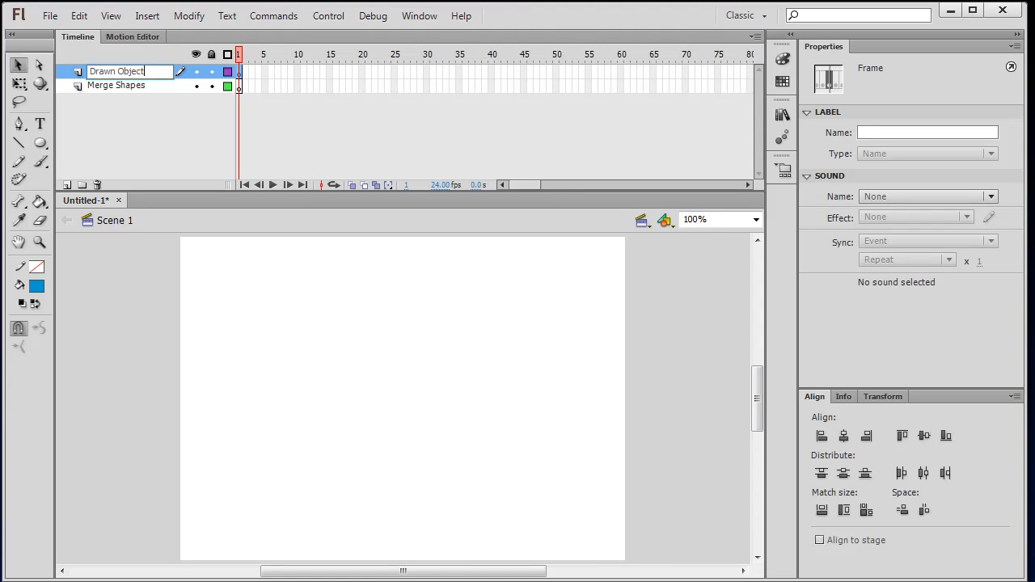
pyautogui.click(240, 86)
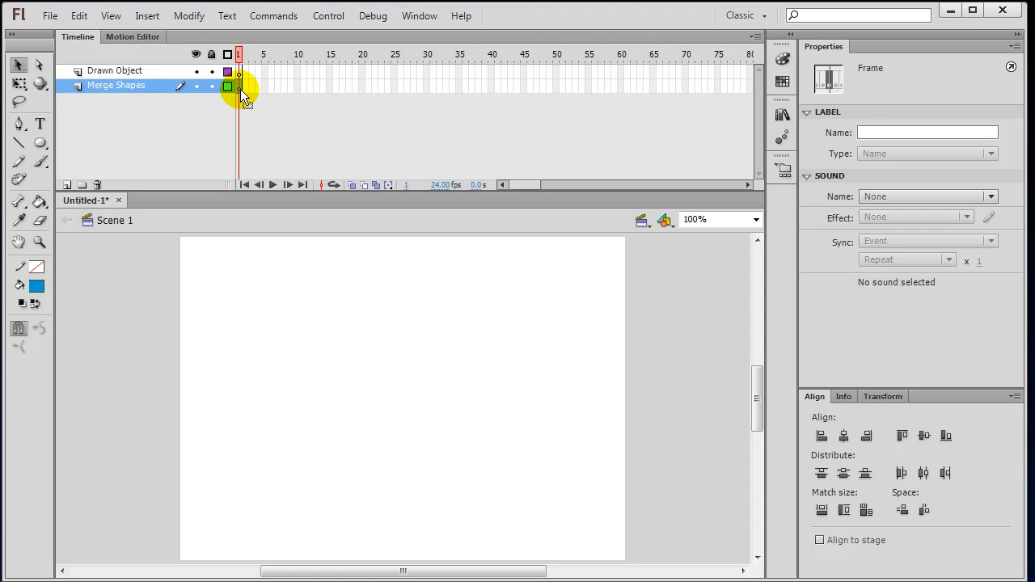
# Draw a large blue oval mid-stage on the Merge Shapes layer.
pyautogui.click(39, 144)
pyautogui.moveTo(278, 323); pyautogui.dragTo(545, 477)
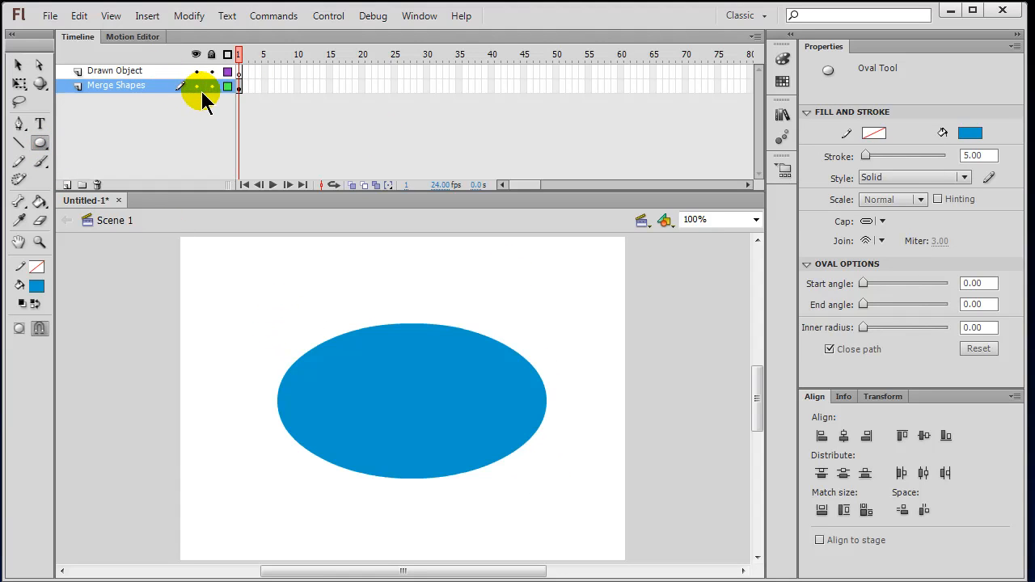
pyautogui.click(240, 72)
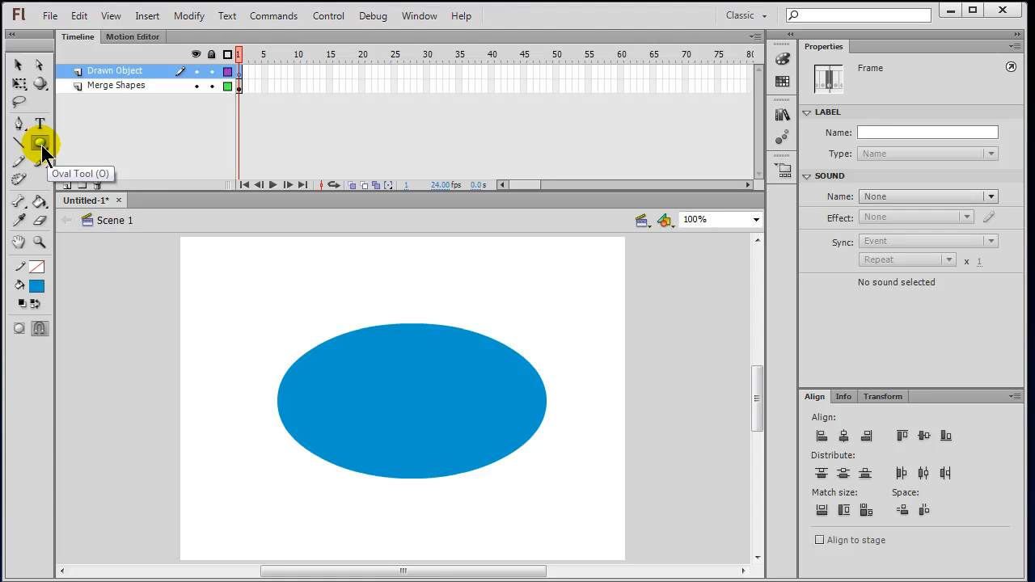
# With Object Drawing on, draw an overlapping blue oval and compare selecting each oval.
pyautogui.click(17, 331)
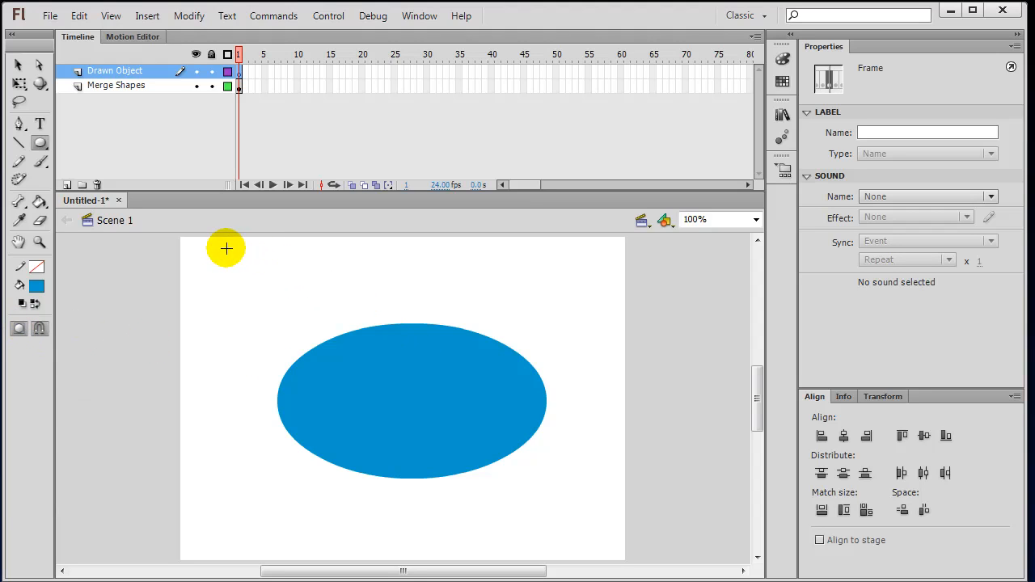
pyautogui.moveTo(236, 256)
pyautogui.mouseDown()
pyautogui.moveTo(550, 393)
pyautogui.moveTo(502, 376)
pyautogui.mouseUp()
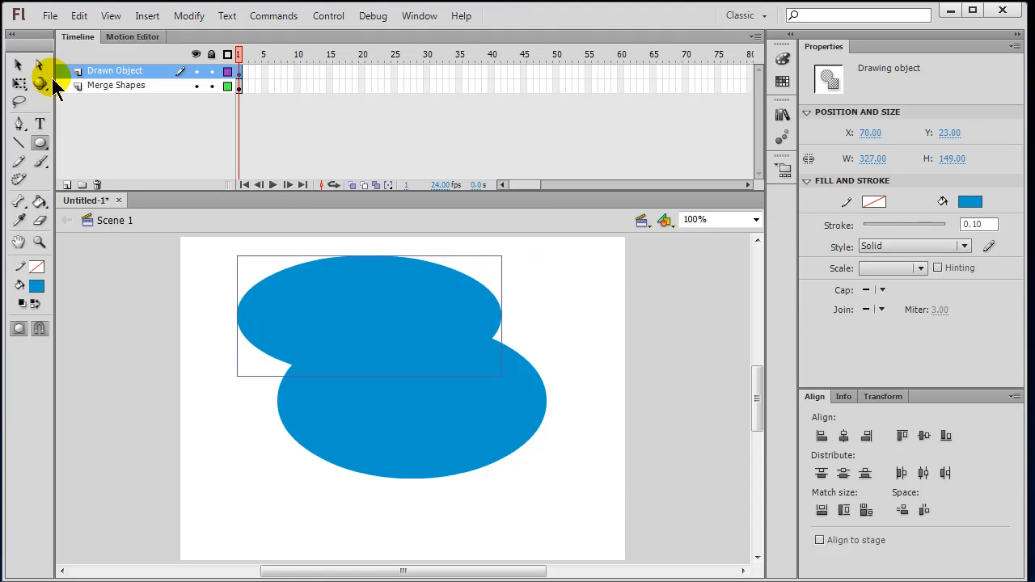
pyautogui.click(17, 65)
pyautogui.click(583, 335)
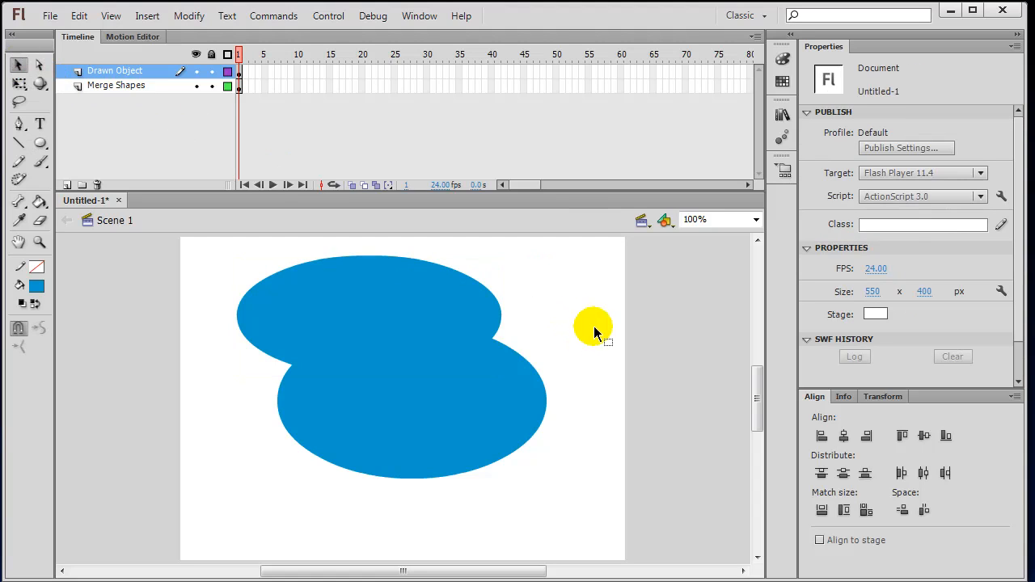
pyautogui.click(366, 297)
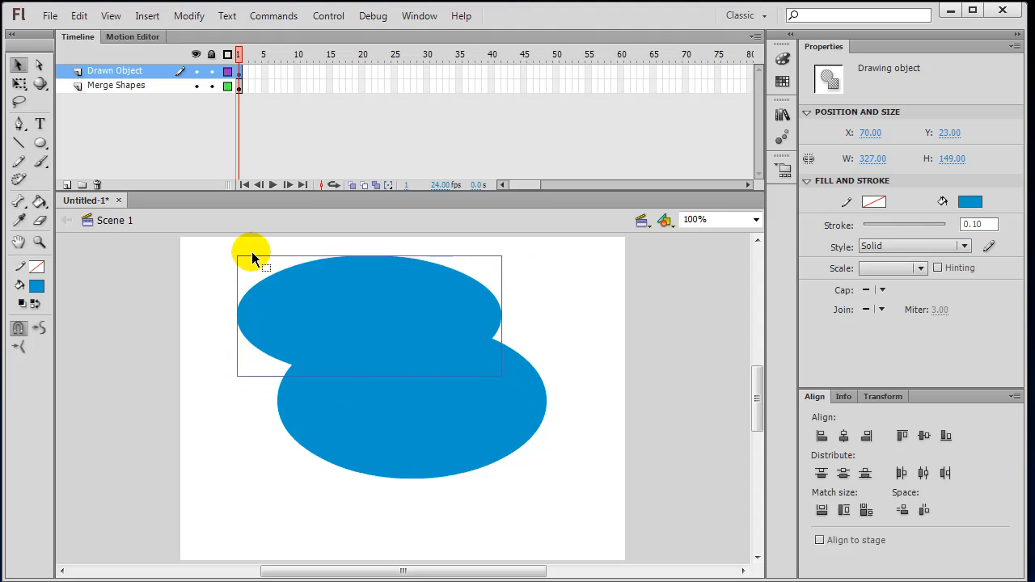
pyautogui.click(580, 307)
pyautogui.click(447, 423)
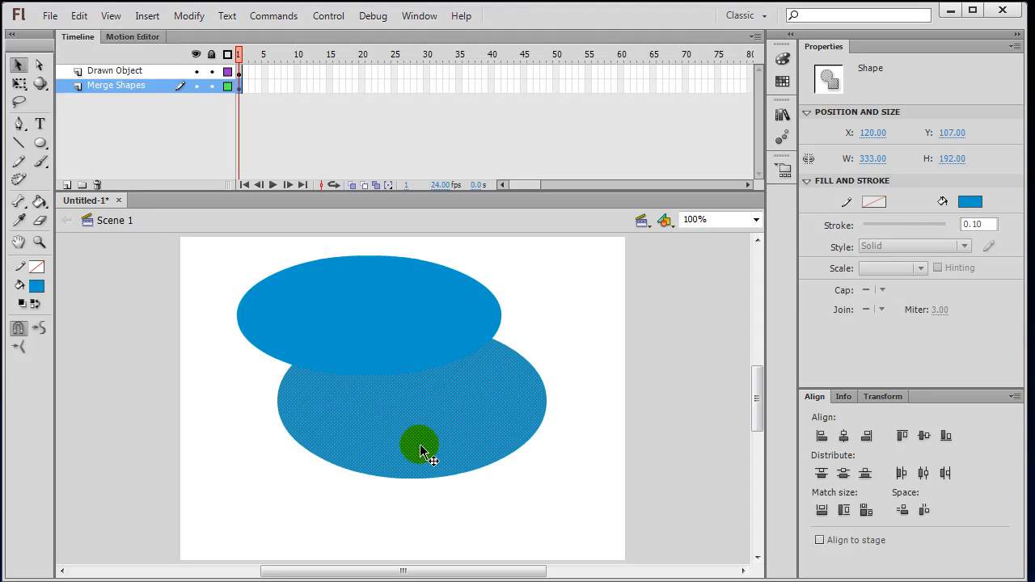
pyautogui.click(586, 342)
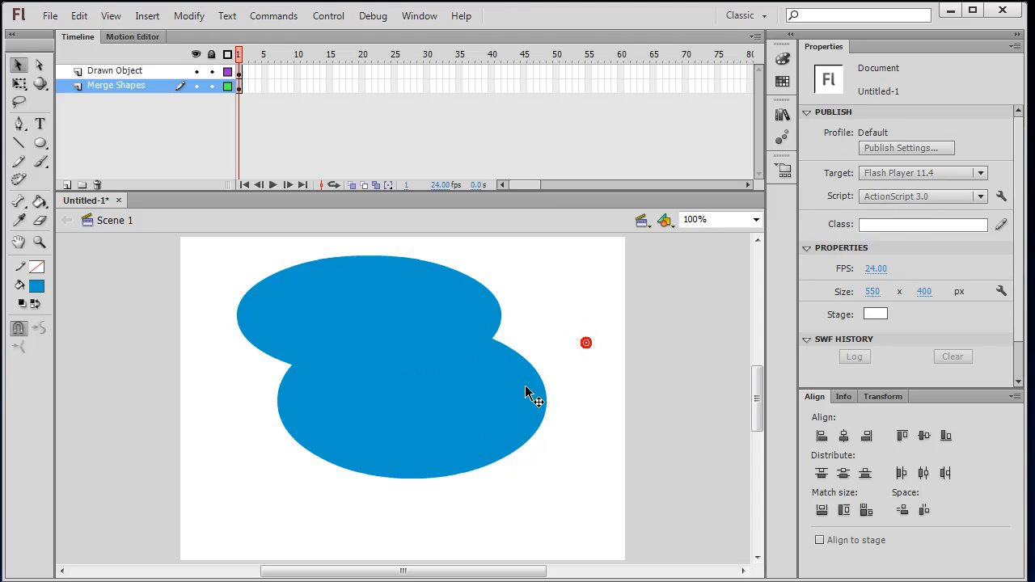
# Hide the Merge Shapes layer and select the Drawn Object layer's frame.
pyautogui.click(196, 85)
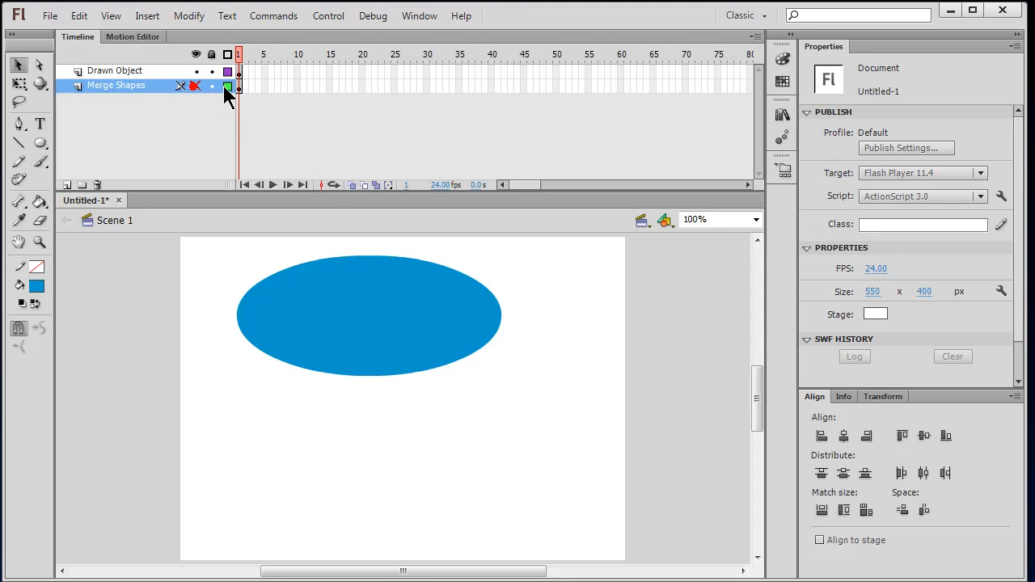
pyautogui.click(240, 72)
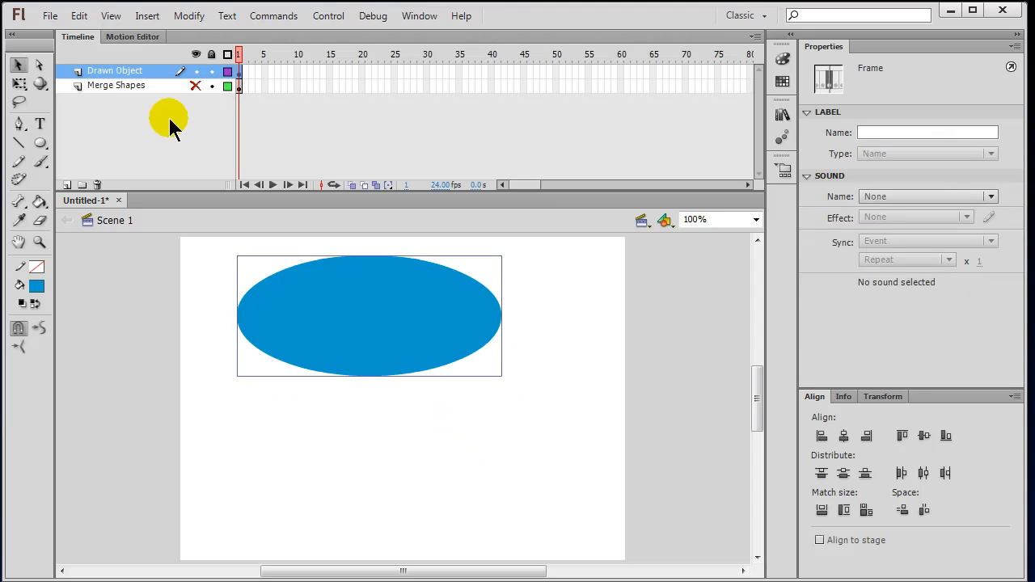
pyautogui.click(207, 333)
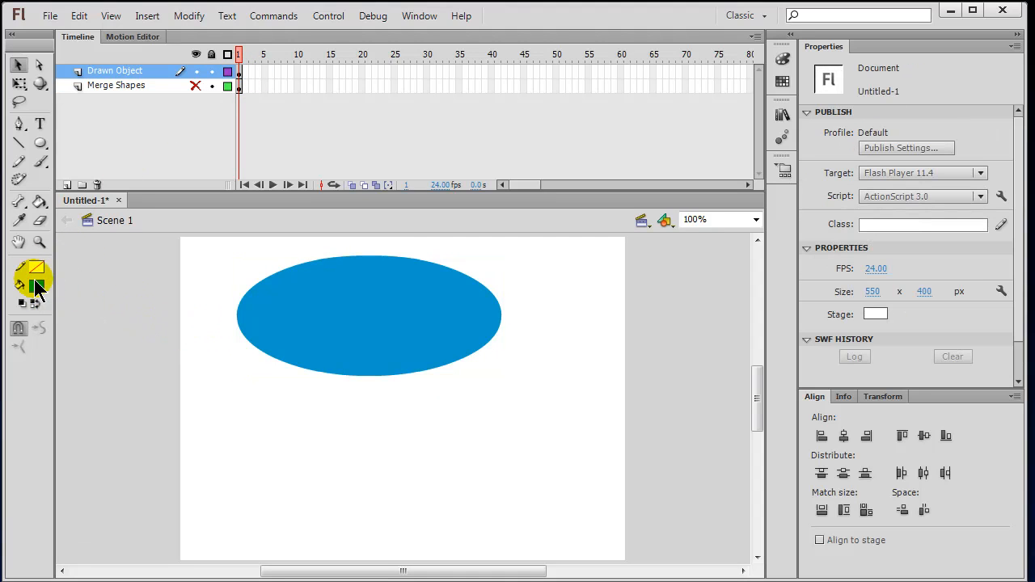
# Draw a green-filled oval drawing object below the blue oval.
pyautogui.click(37, 285)
pyautogui.click(137, 327)
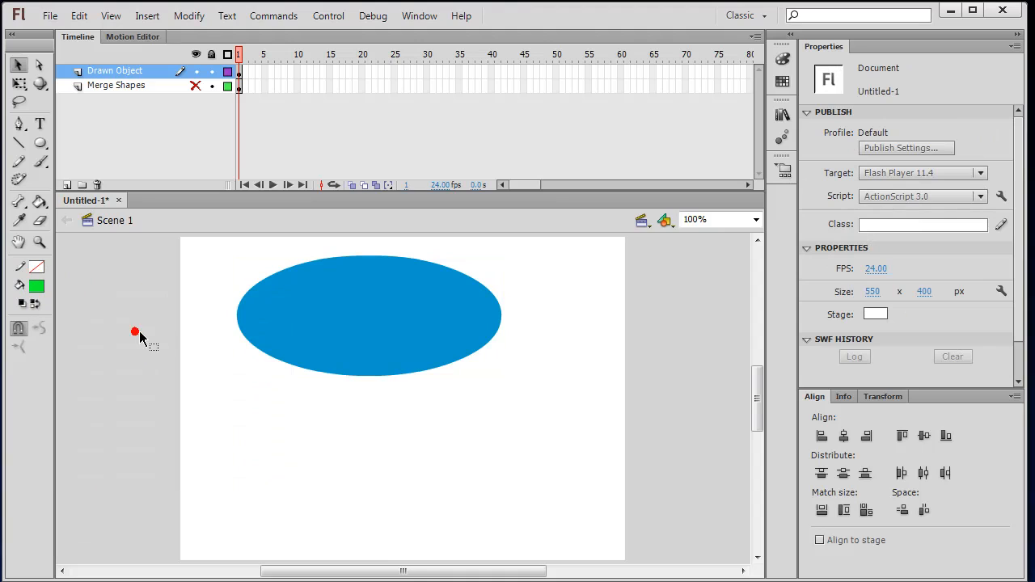
pyautogui.click(39, 142)
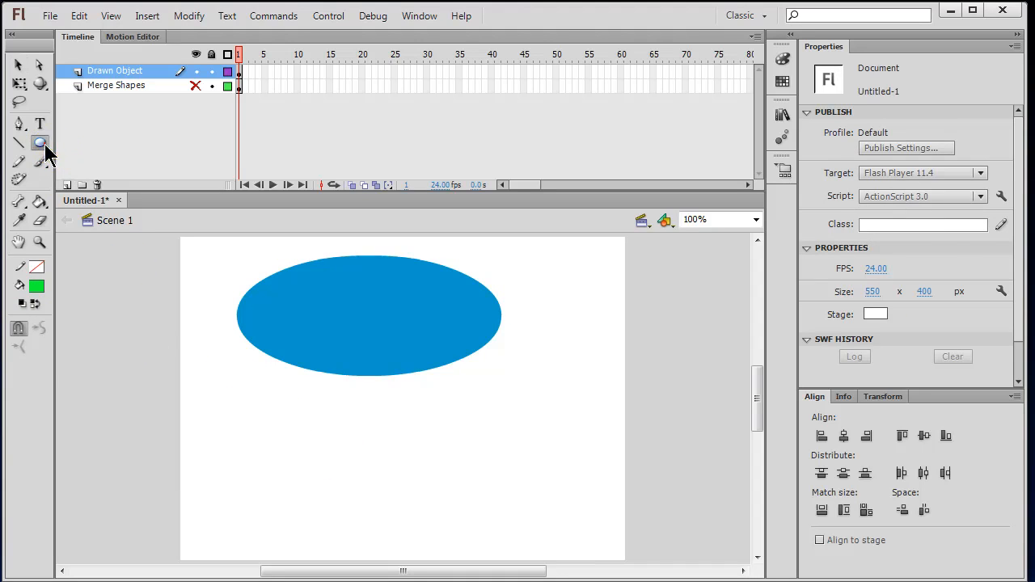
pyautogui.moveTo(260, 447); pyautogui.dragTo(517, 334)
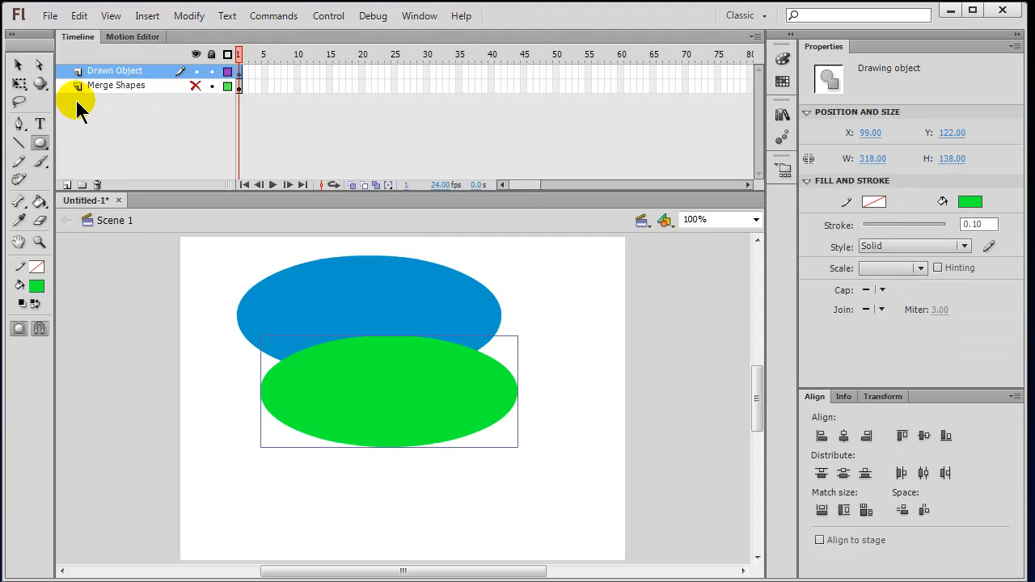
# Shift the blue oval to the right and the green oval down-left.
pyautogui.click(18, 64)
pyautogui.click(578, 346)
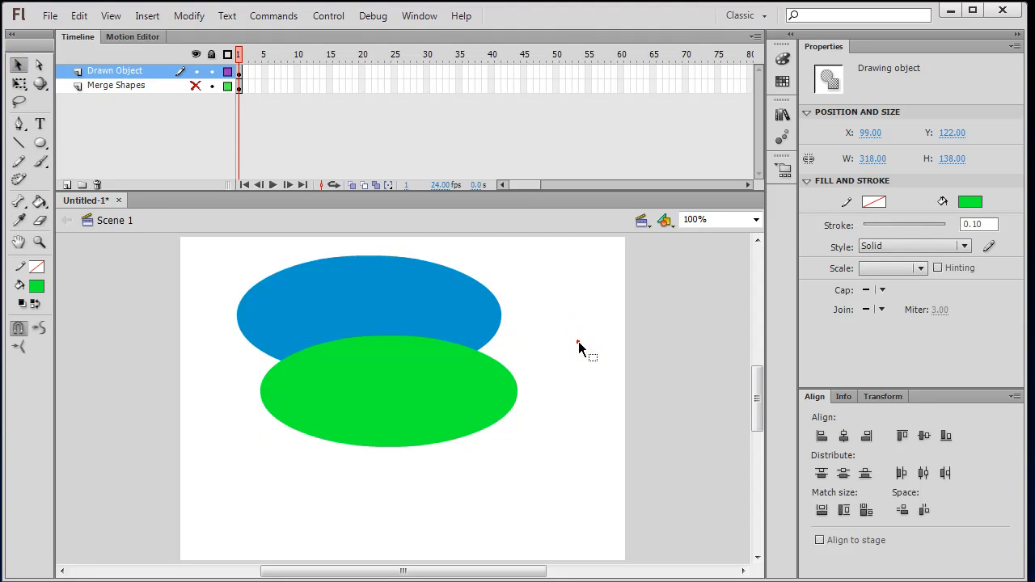
pyautogui.moveTo(395, 313); pyautogui.dragTo(499, 315)
pyautogui.click(570, 399)
pyautogui.moveTo(456, 393); pyautogui.dragTo(417, 444)
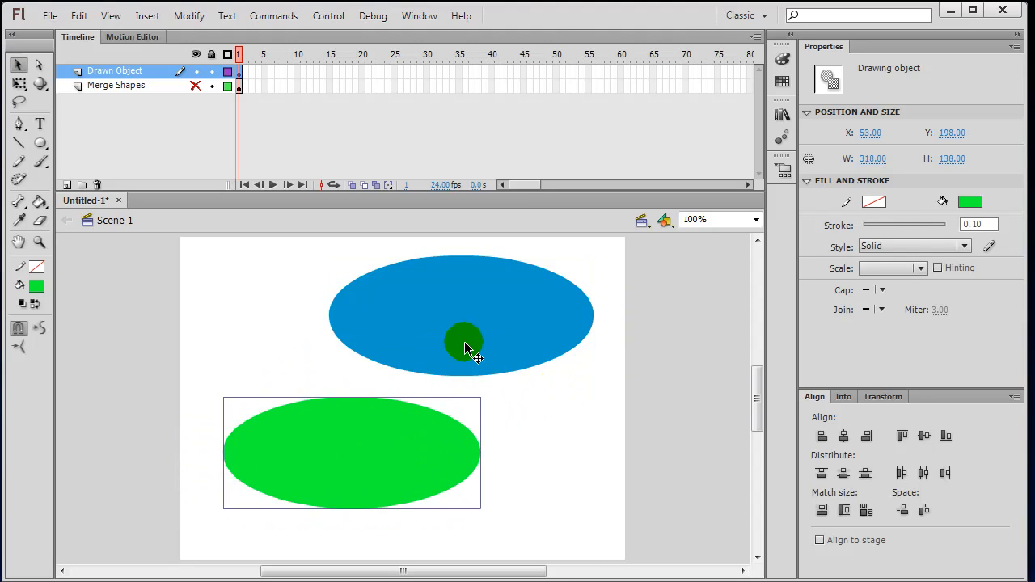
pyautogui.click(561, 439)
# Move the green oval up over the blue oval's lower-left and confirm each selects separately.
pyautogui.moveTo(459, 346); pyautogui.dragTo(439, 372)
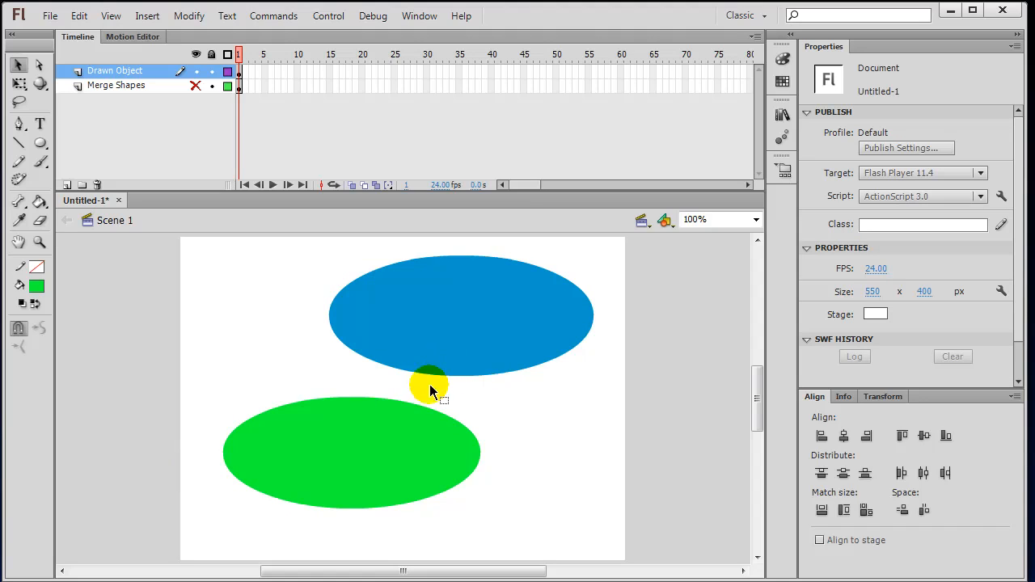
pyautogui.moveTo(431, 457); pyautogui.dragTo(429, 392)
pyautogui.click(539, 480)
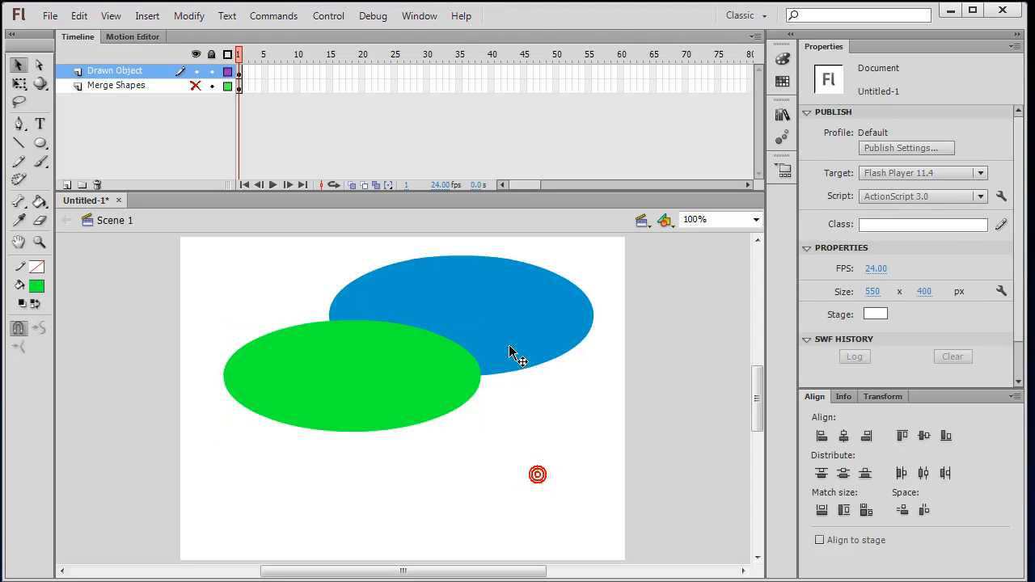
pyautogui.click(510, 348)
pyautogui.click(399, 396)
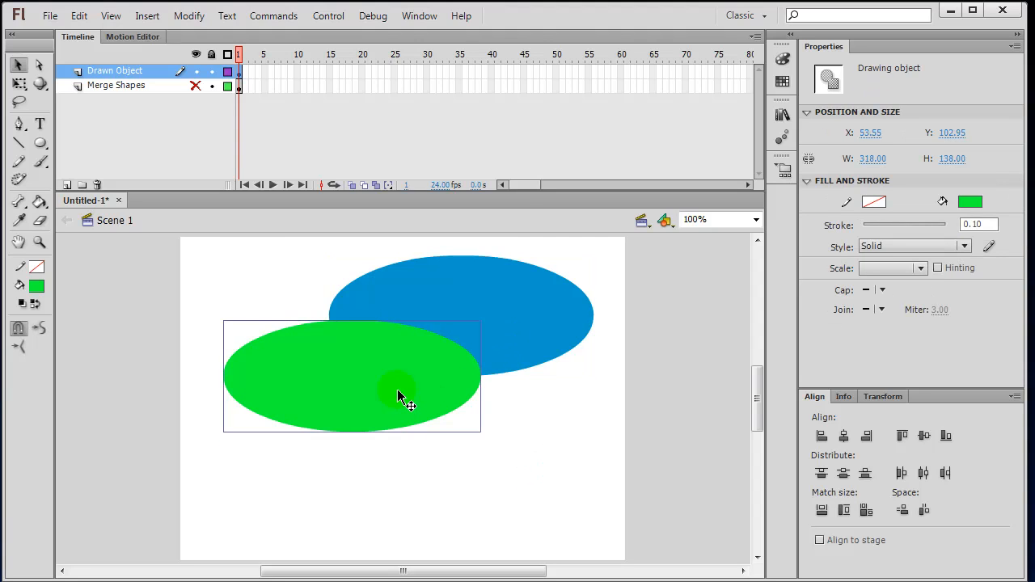
pyautogui.click(544, 447)
pyautogui.click(509, 326)
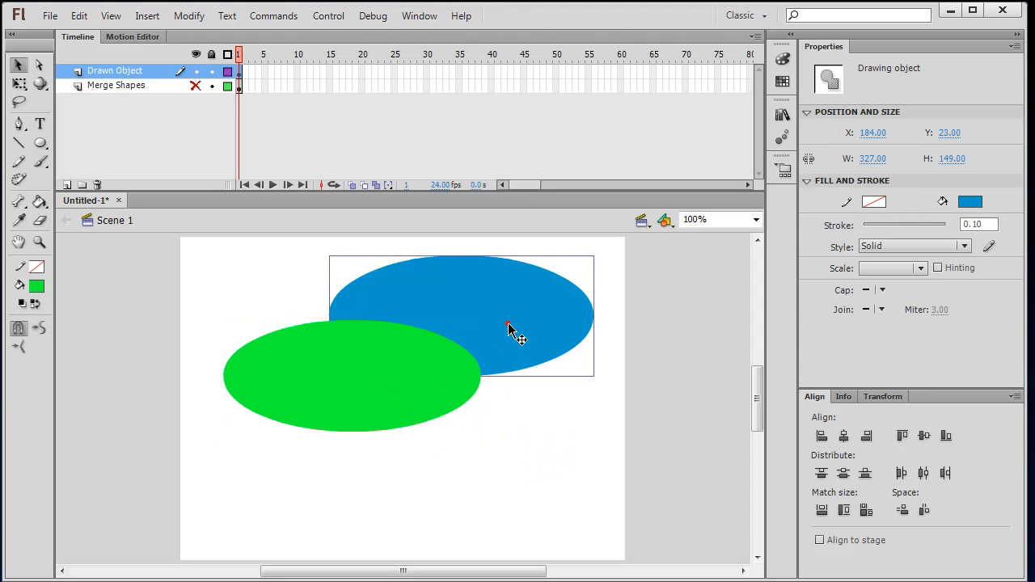
pyautogui.doubleClick(490, 305)
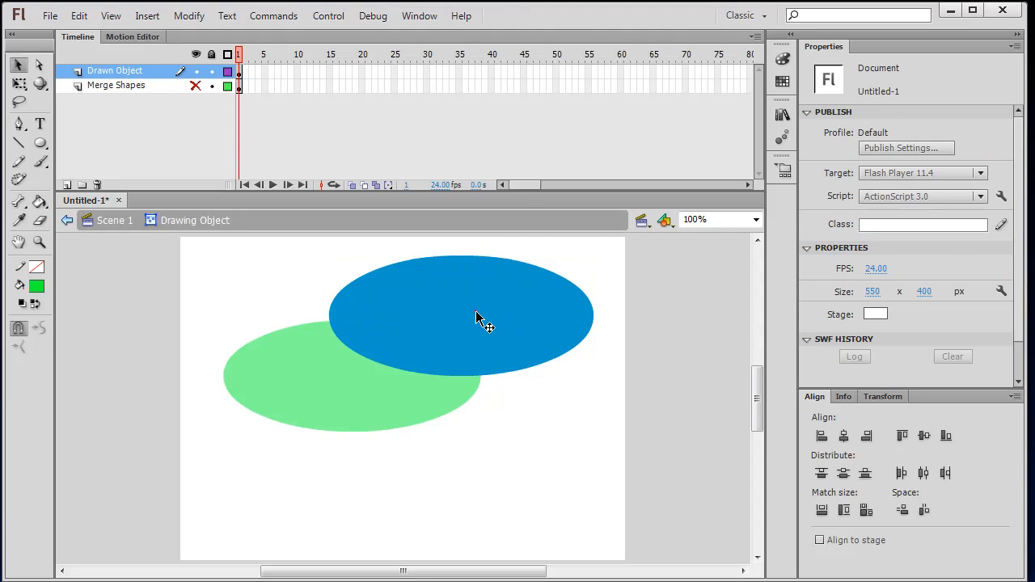
pyautogui.click(477, 309)
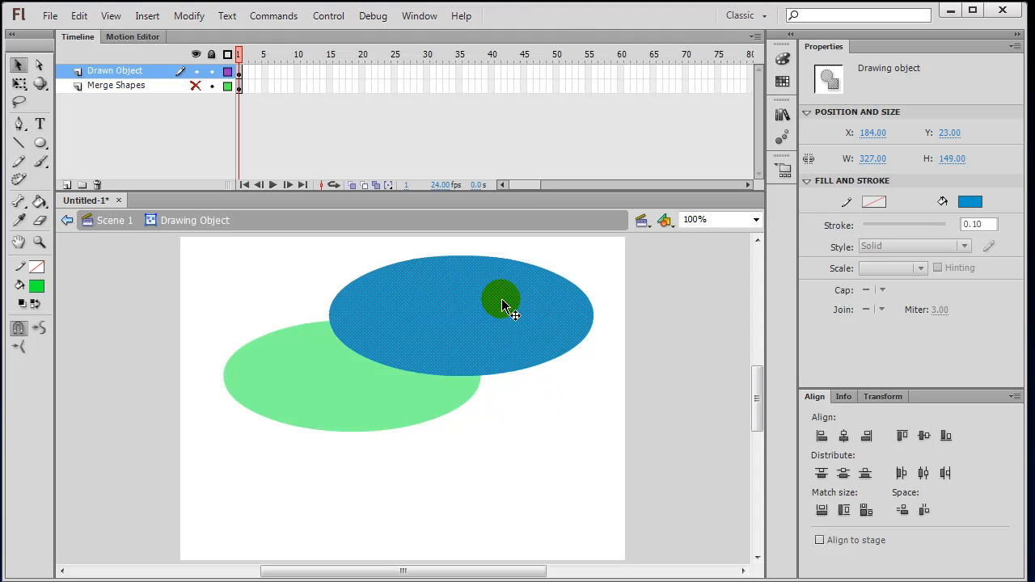
pyautogui.click(109, 224)
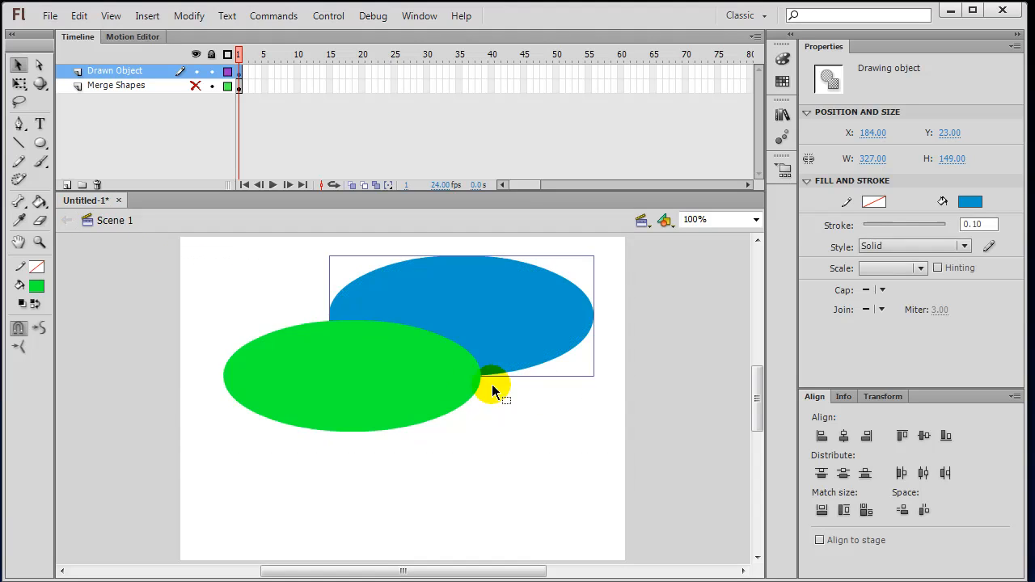
pyautogui.click(569, 421)
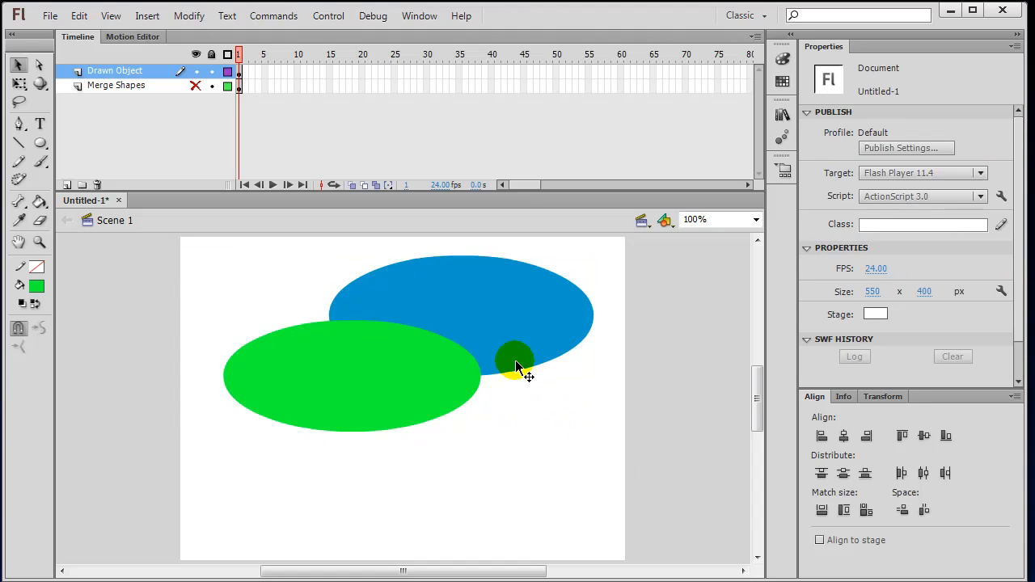